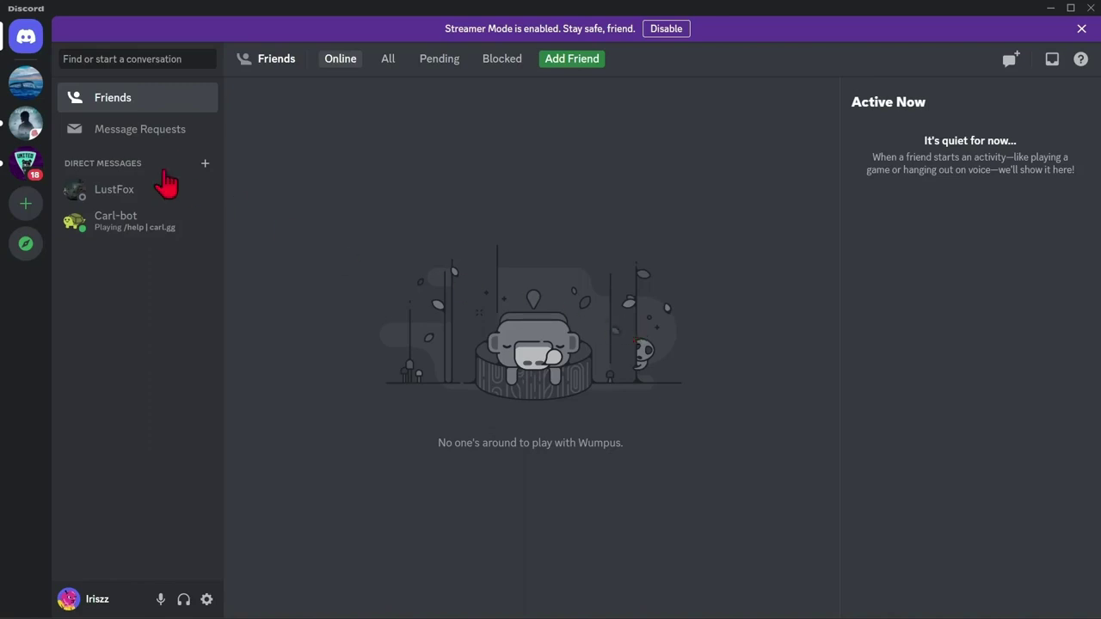
- Create a text channel named rules in the server with the whale picture
left_click(31, 93)
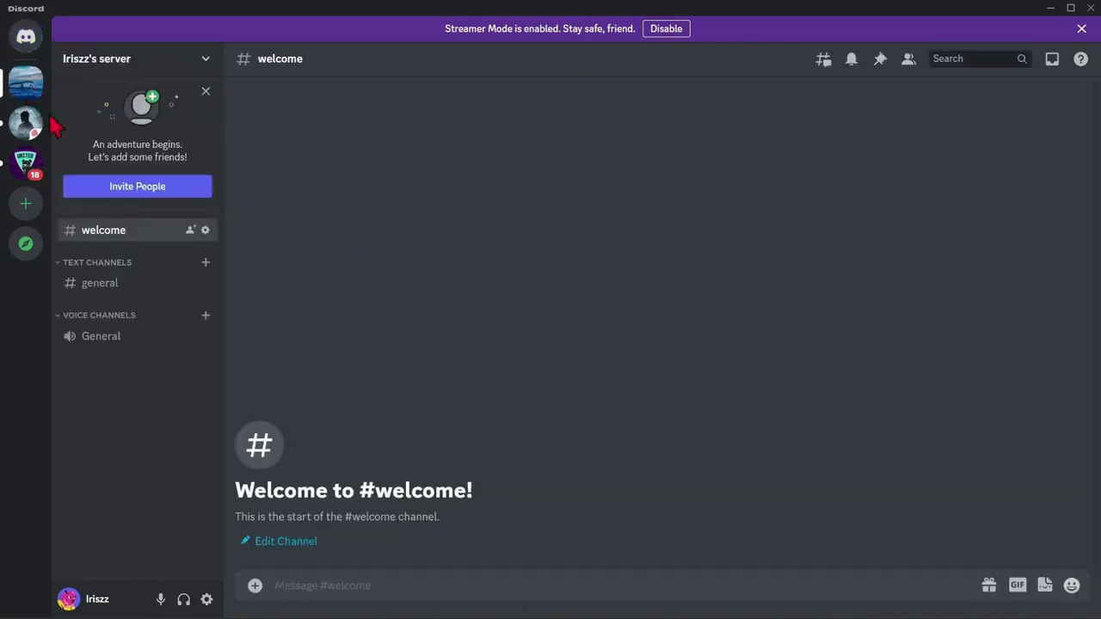
right_click(150, 391)
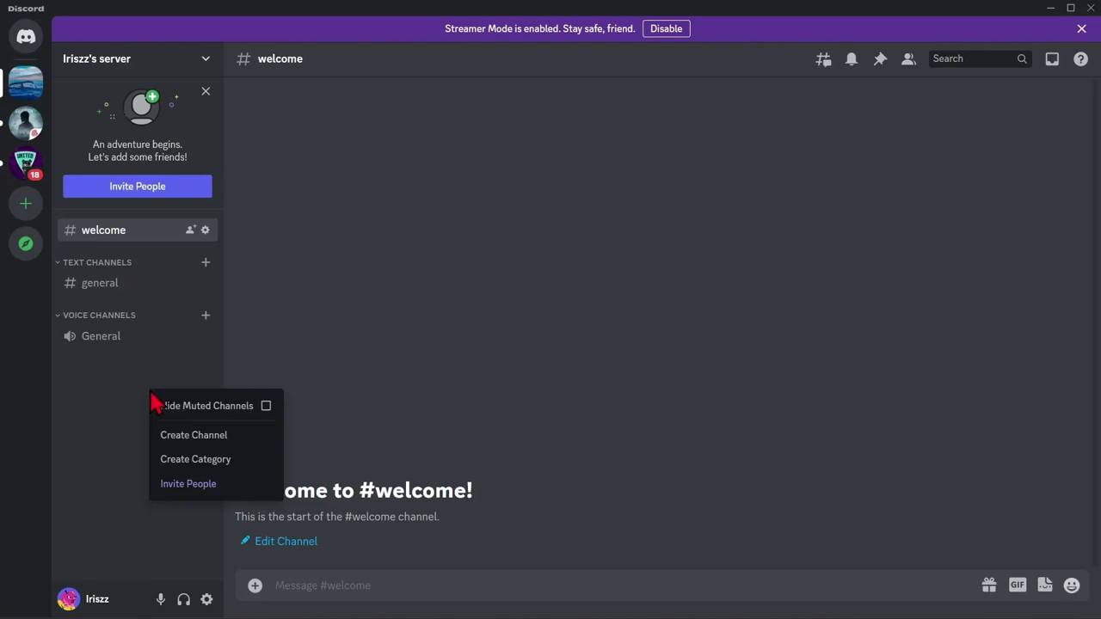
left_click(194, 437)
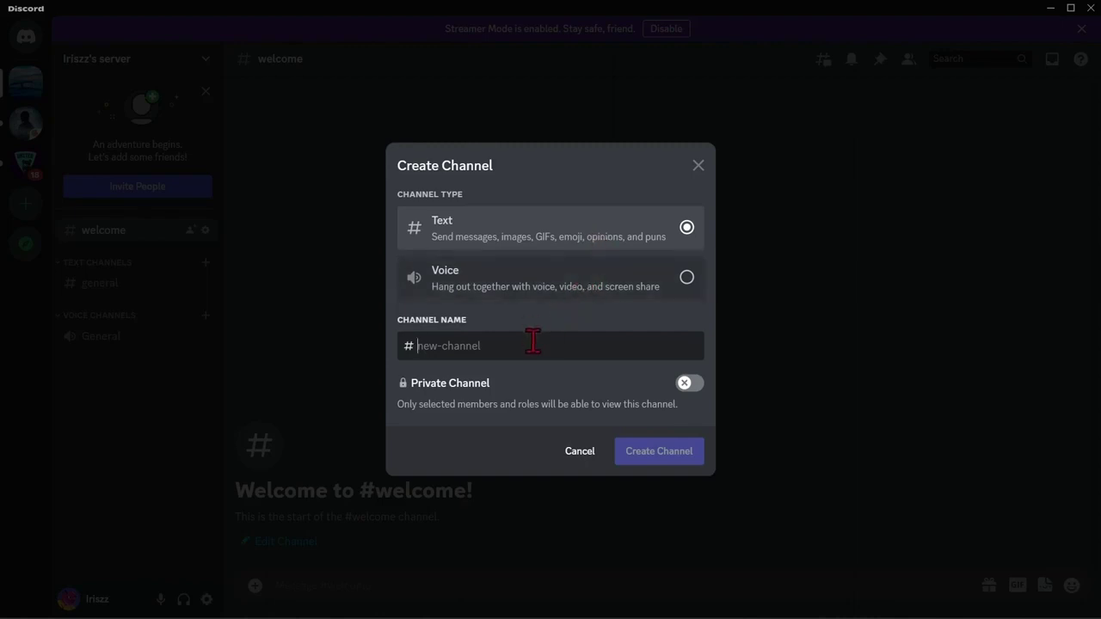
type("rules")
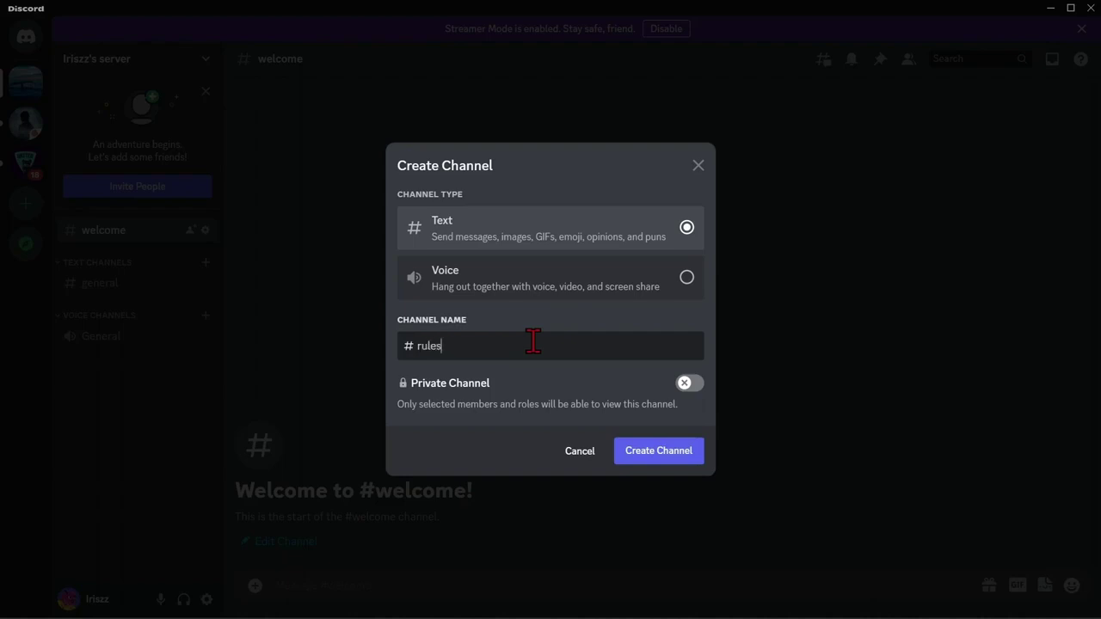
left_click(690, 454)
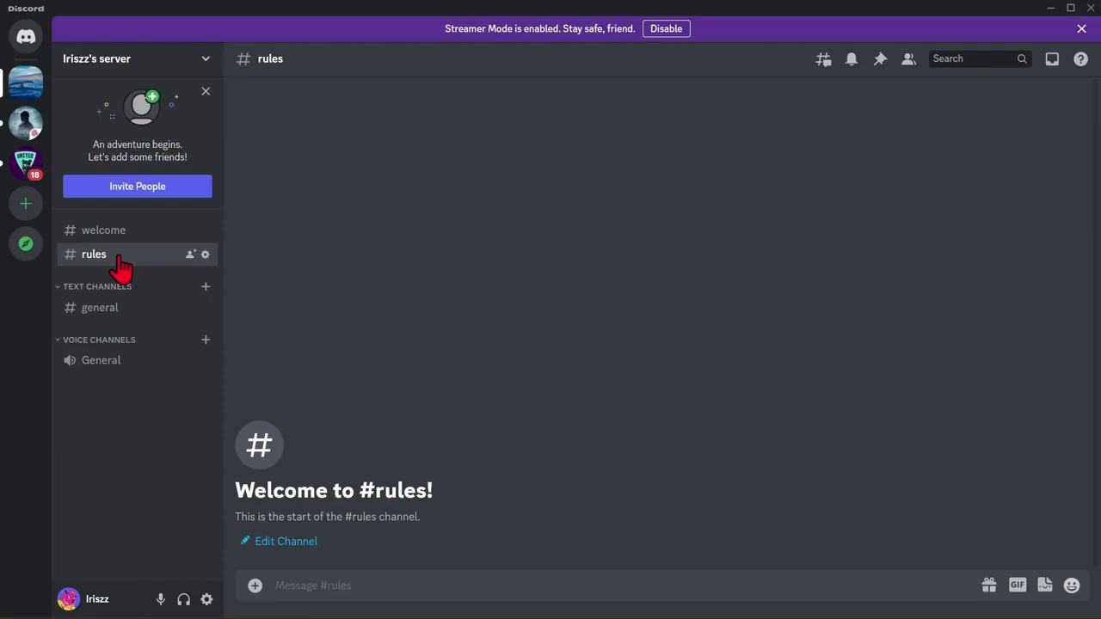
left_click(204, 254)
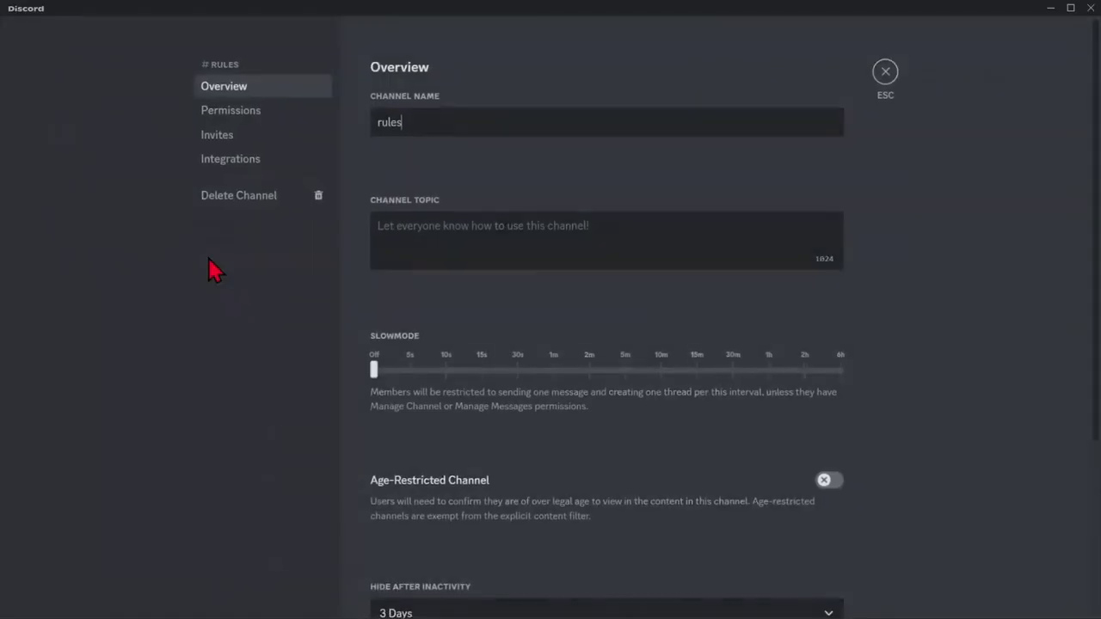
left_click(280, 112)
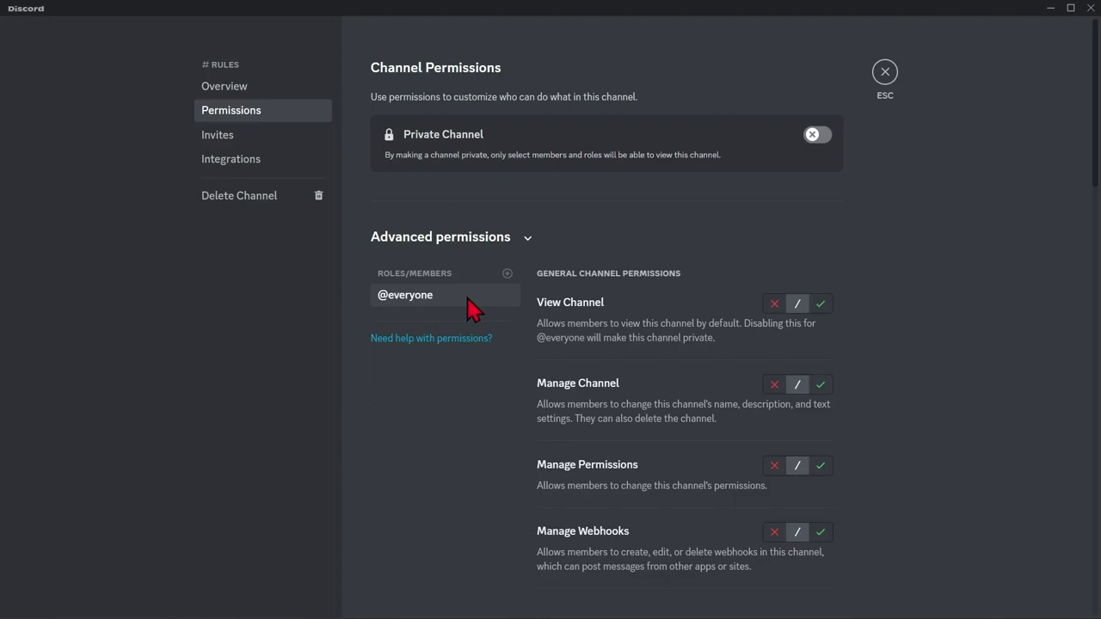
left_click(824, 307)
scroll(831, 327, "down", 5)
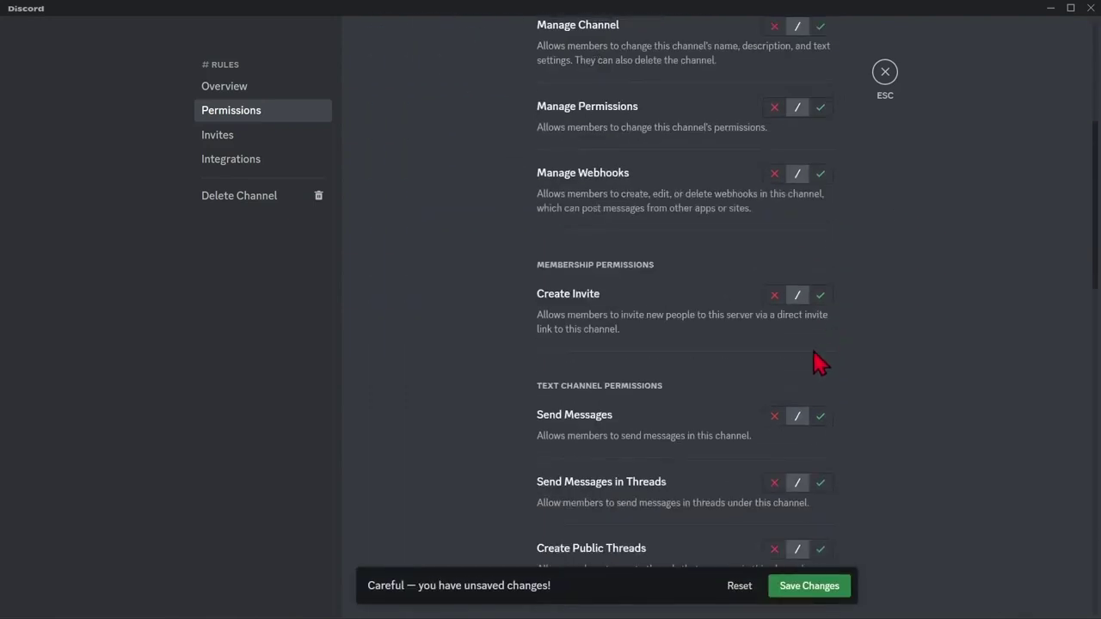
left_click(776, 416)
scroll(868, 466, "down", 9)
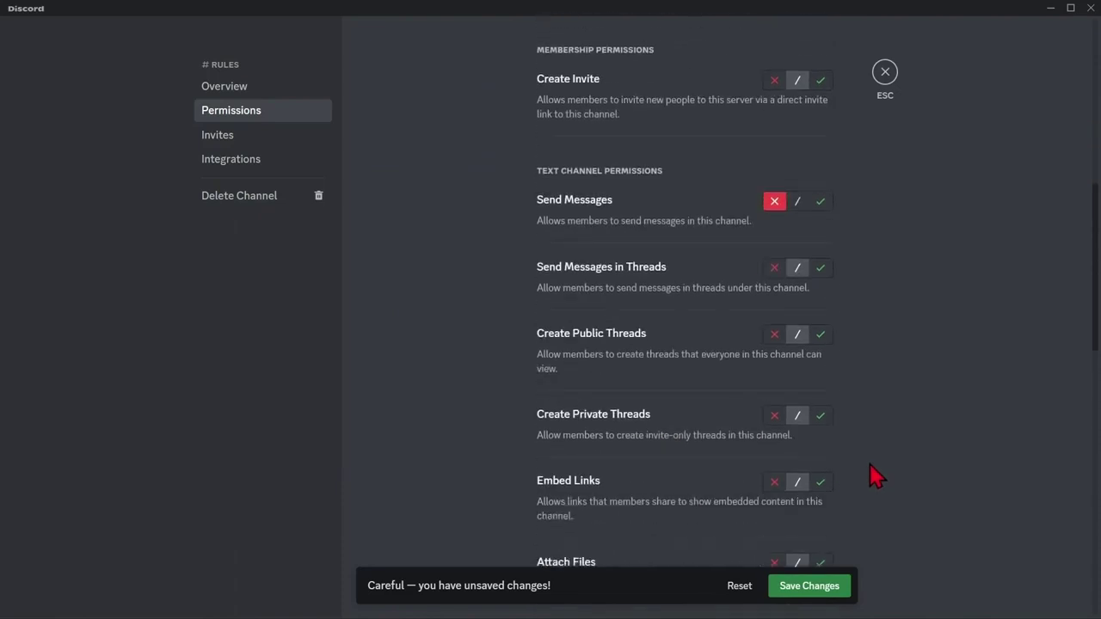
scroll(866, 472, "down", 5)
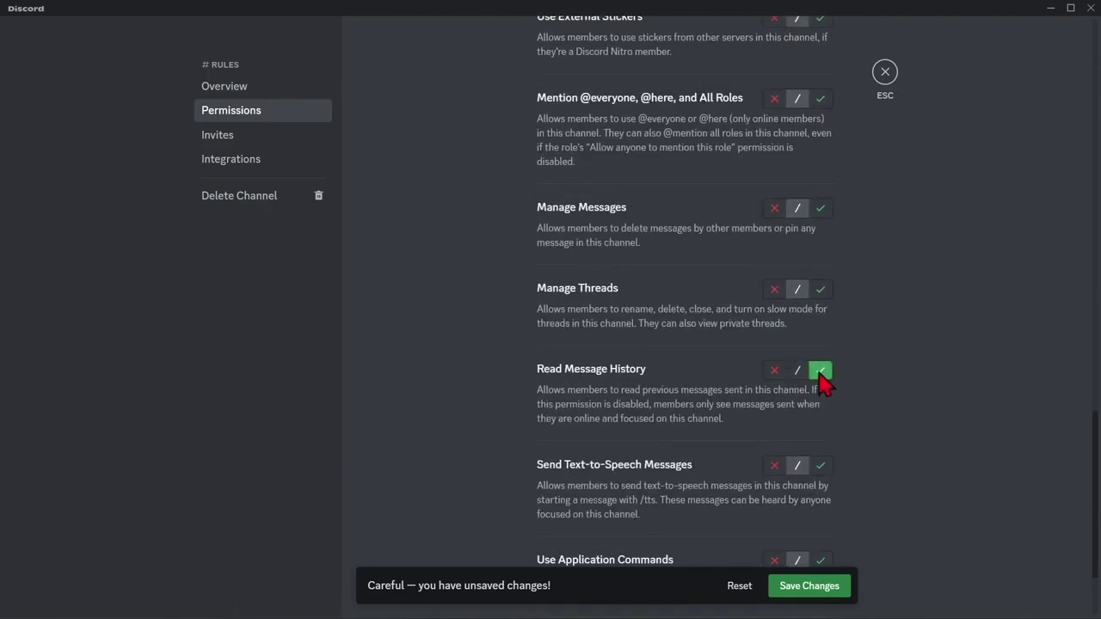
left_click(839, 592)
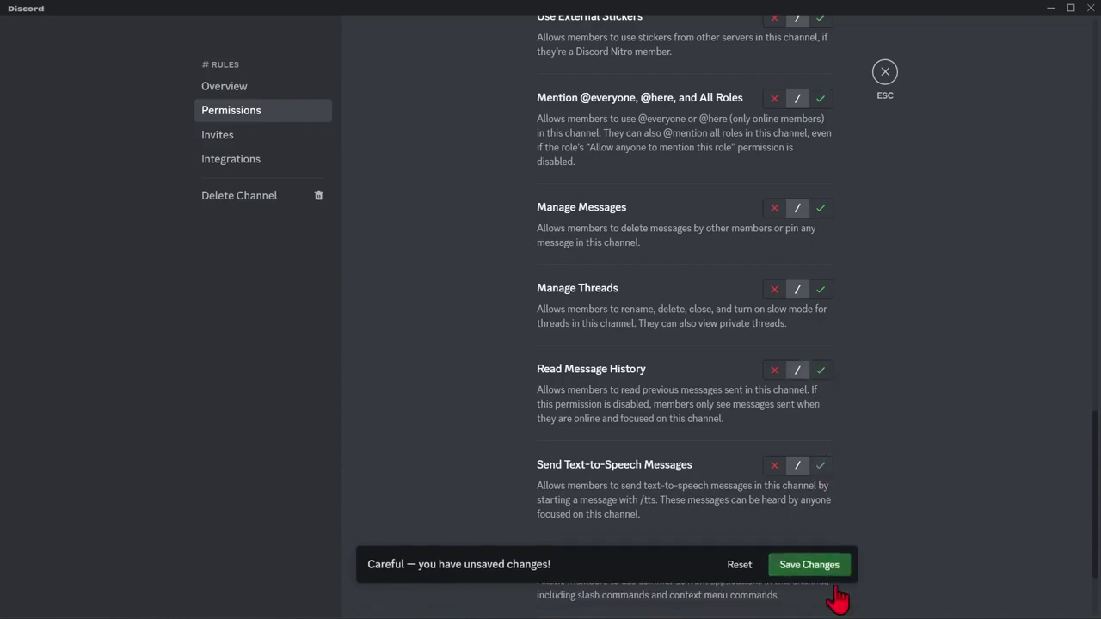
left_click(886, 75)
- Create a webhook in the server's integration settings
left_click(206, 68)
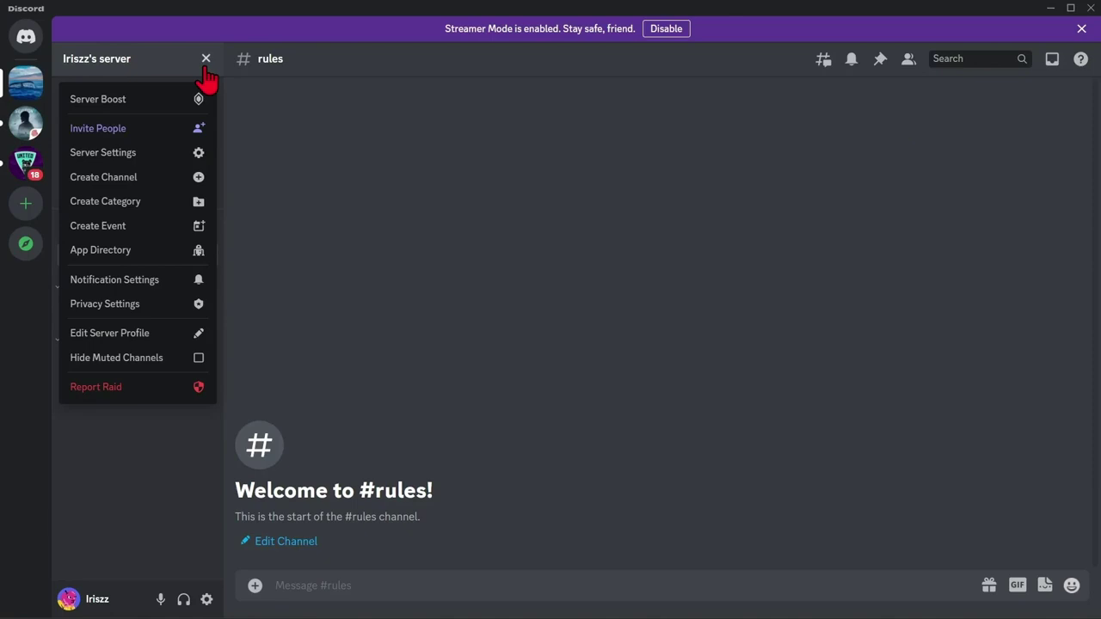
left_click(182, 157)
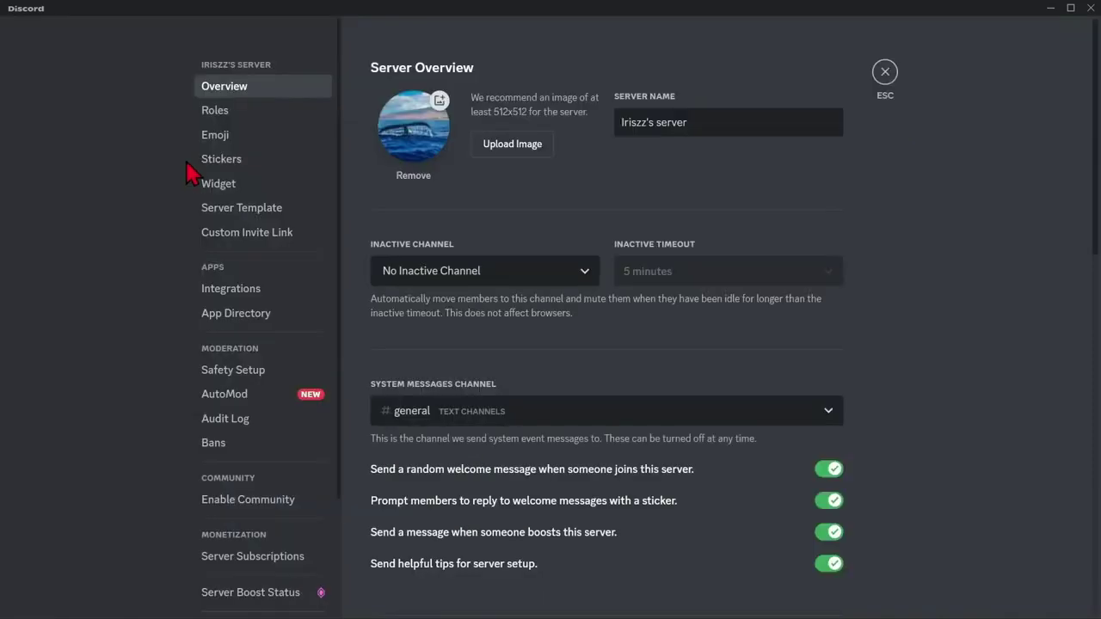
left_click(300, 291)
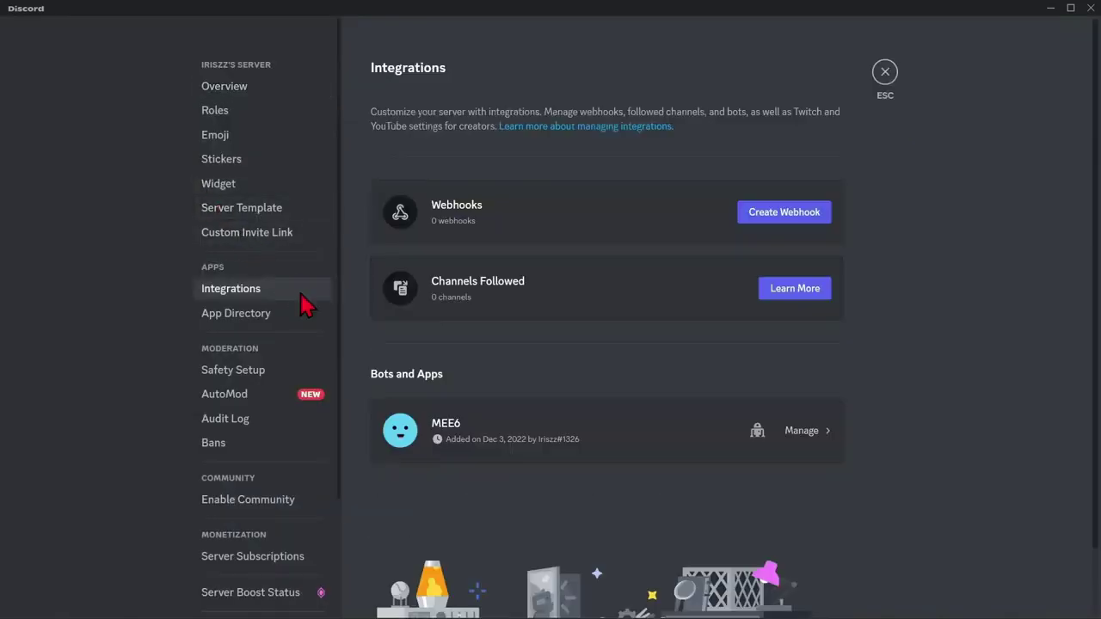
left_click(768, 220)
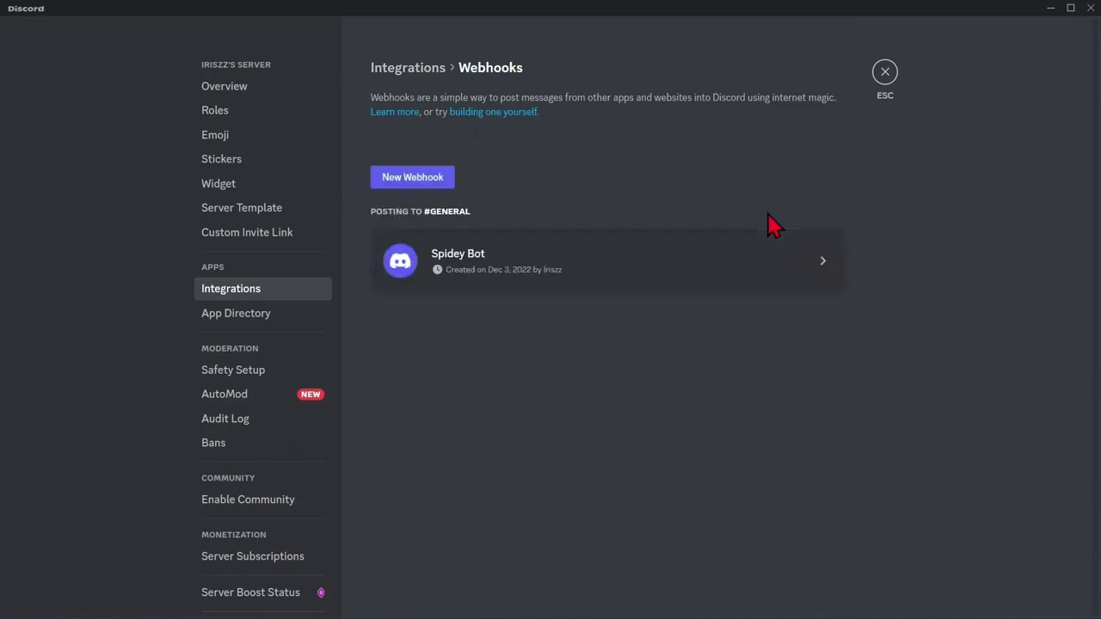
- Replace the new webhook's name with the server owner's username
left_click(472, 266)
left_click(545, 341)
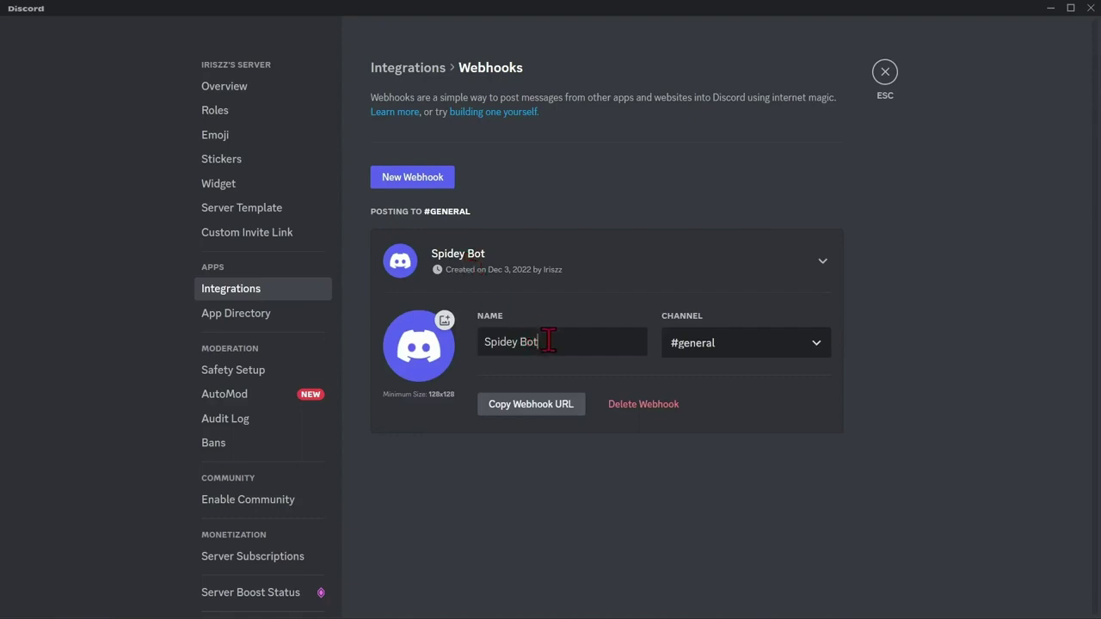
key("BackSpace")
key("BackSpace")
key("BackSpace")
key("BackSpace")
key("BackSpace")
key("BackSpace")
key("BackSpace")
key("BackSpace")
key("BackSpace")
key("BackSpace")
type("Iriszz")
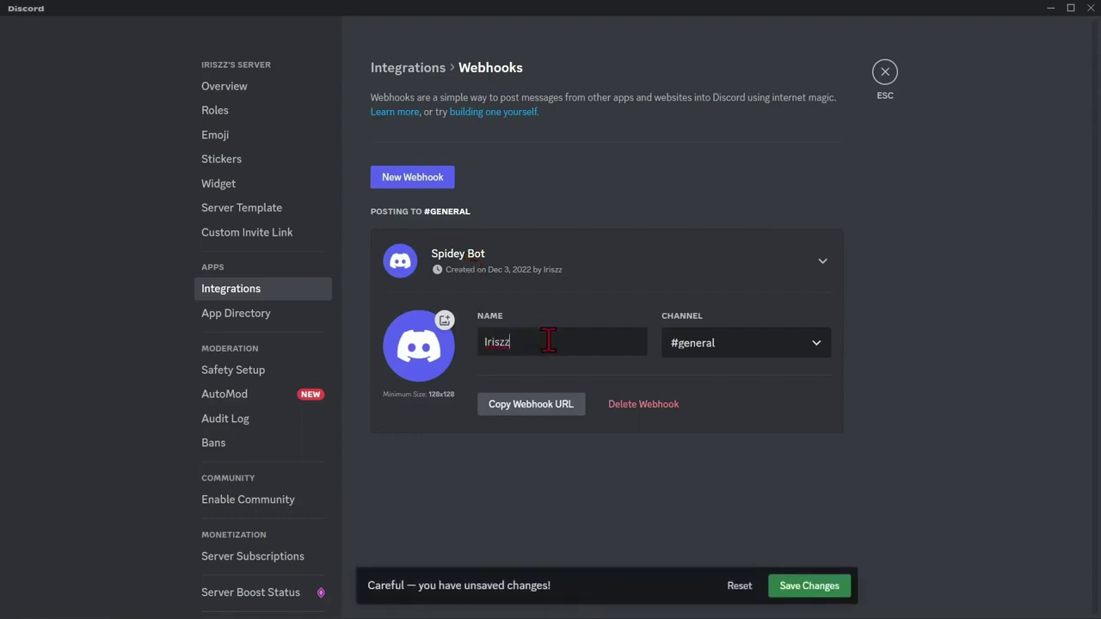
- Upload the image pexels-og-mpango-3041110 from Downloads as the webhook's avatar
left_click(420, 345)
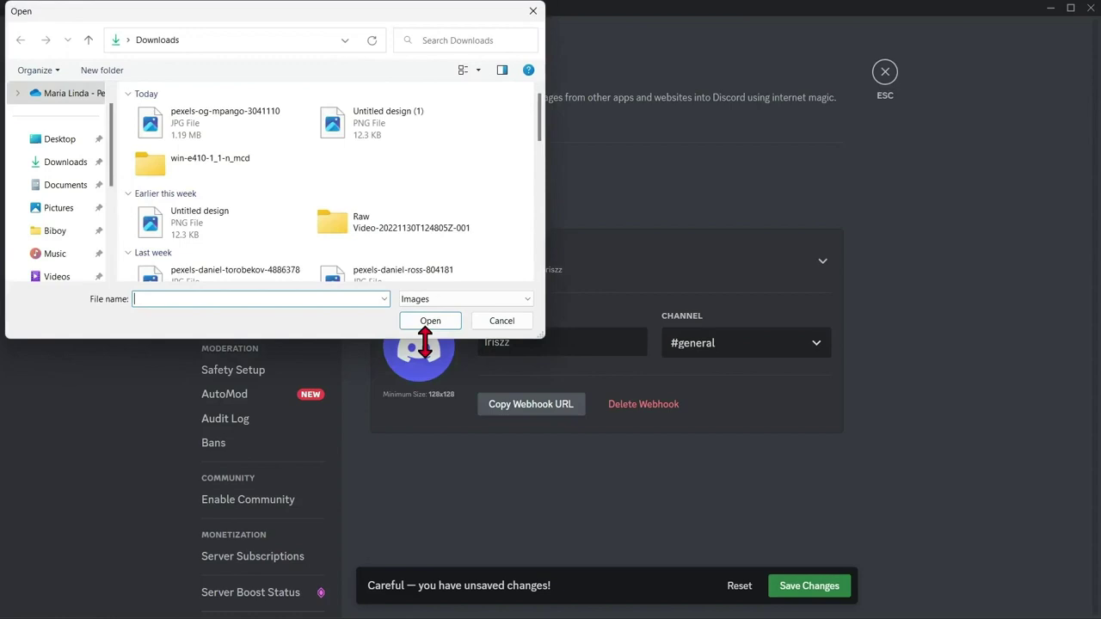
left_click(204, 140)
left_click(430, 324)
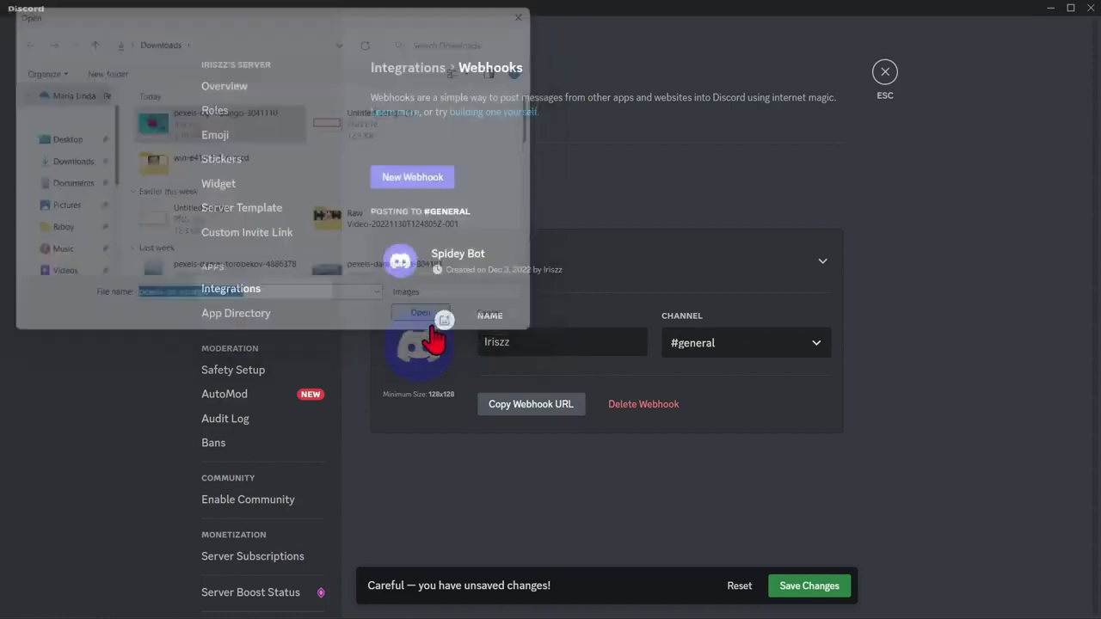
- Set the webhook to post to #rules, save it, and copy its webhook URL
left_click(801, 350)
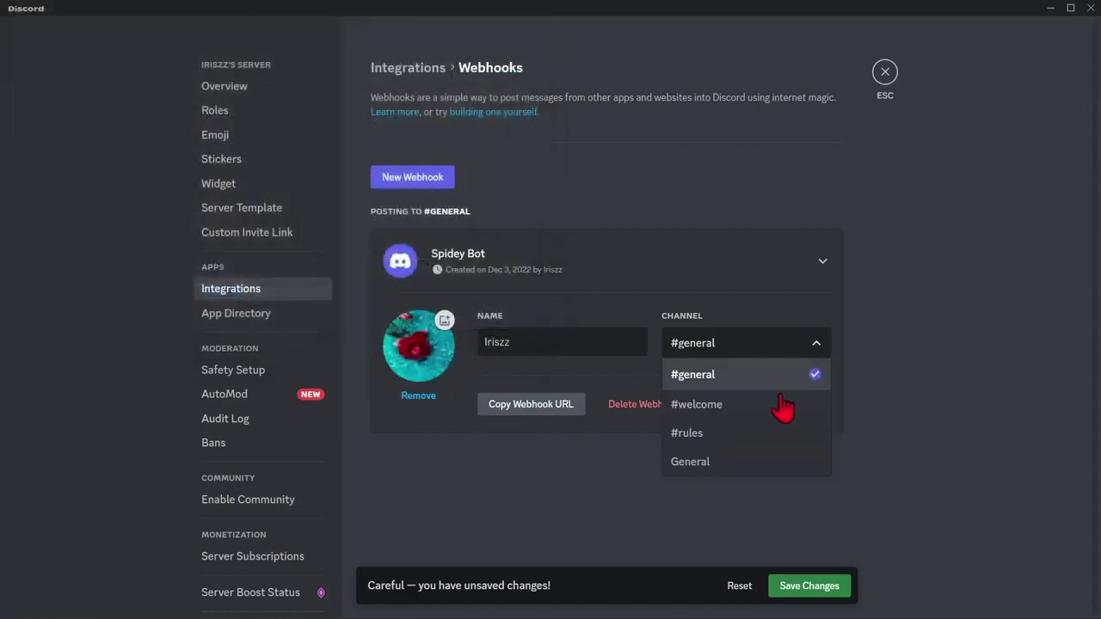
left_click(767, 435)
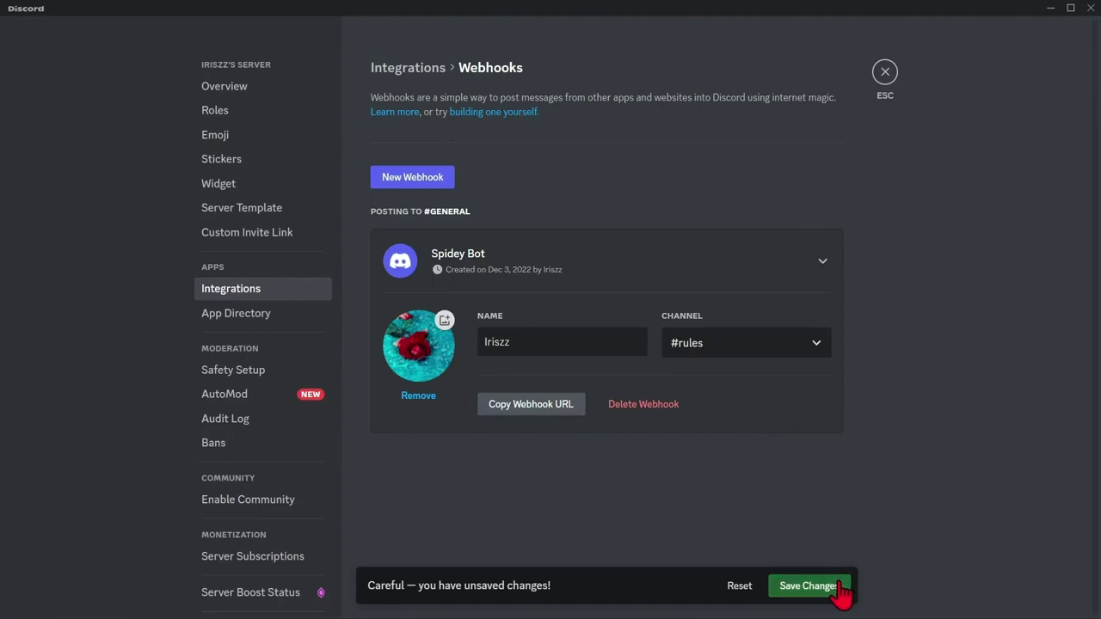
left_click(809, 588)
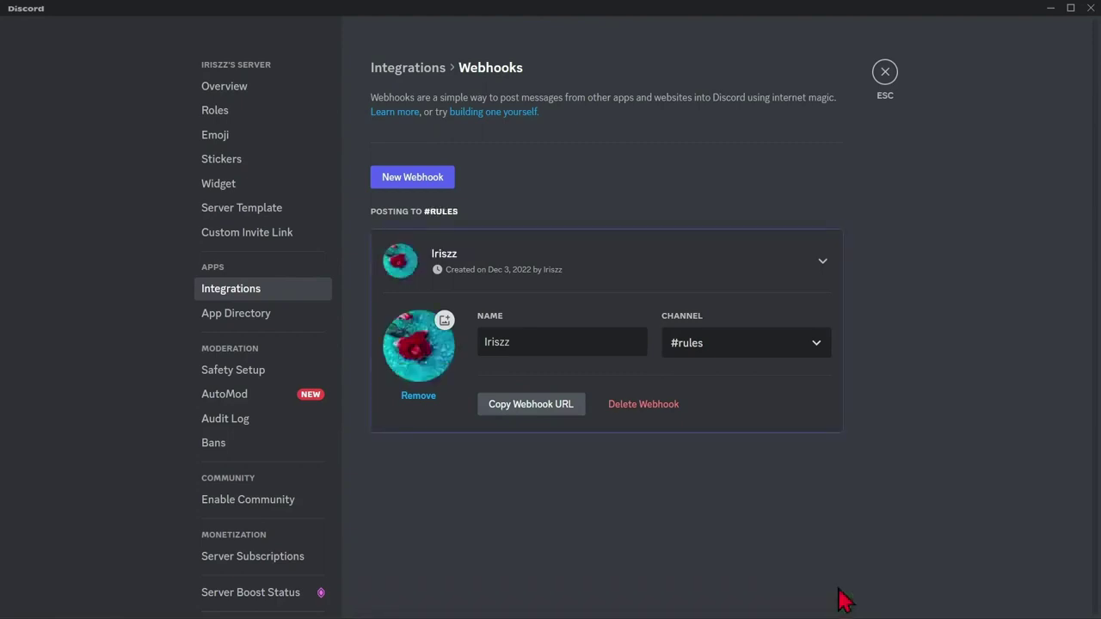
left_click(559, 408)
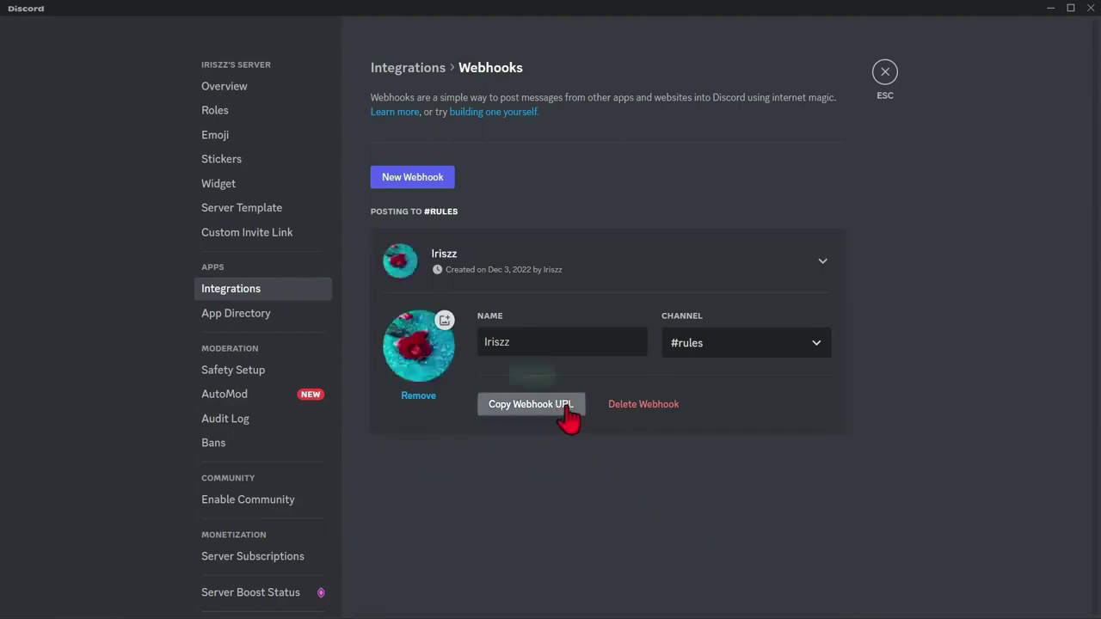
left_click(885, 74)
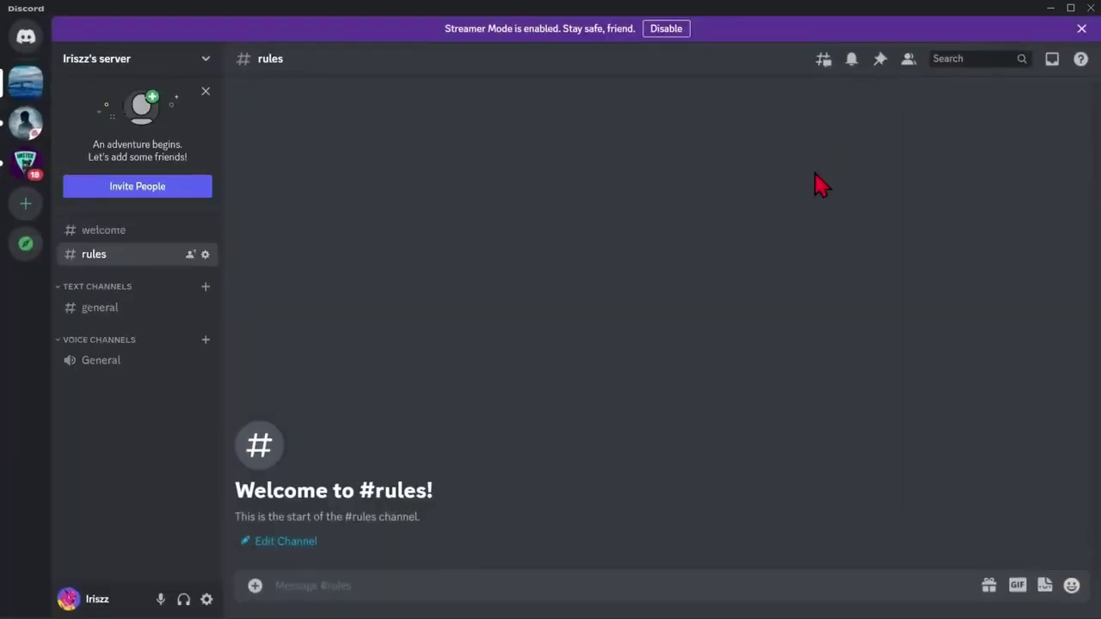
- Switch to Discohook in Chrome and clear all of the default message content
left_click(794, 602)
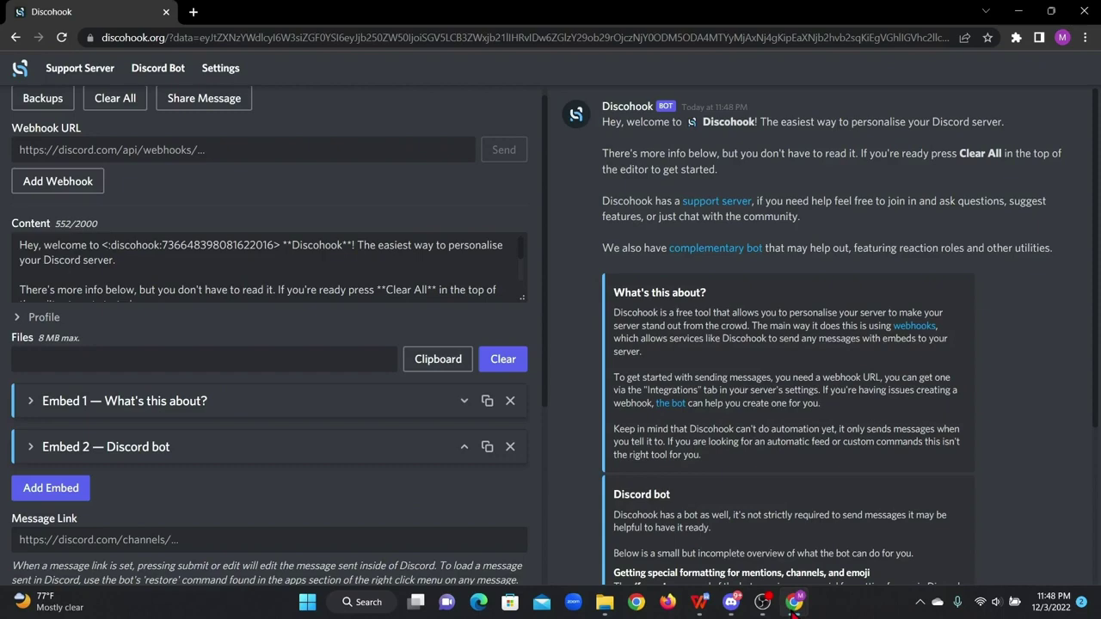
left_click_drag(100, 38, 167, 43)
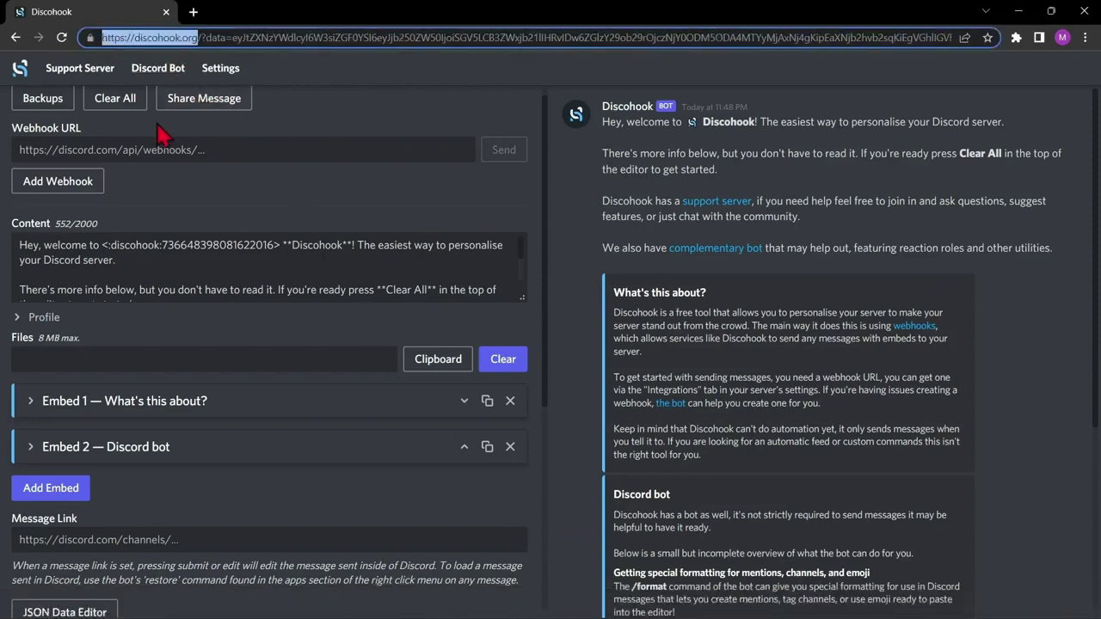
scroll(146, 129, "up", 1)
left_click(128, 119)
left_click(707, 372)
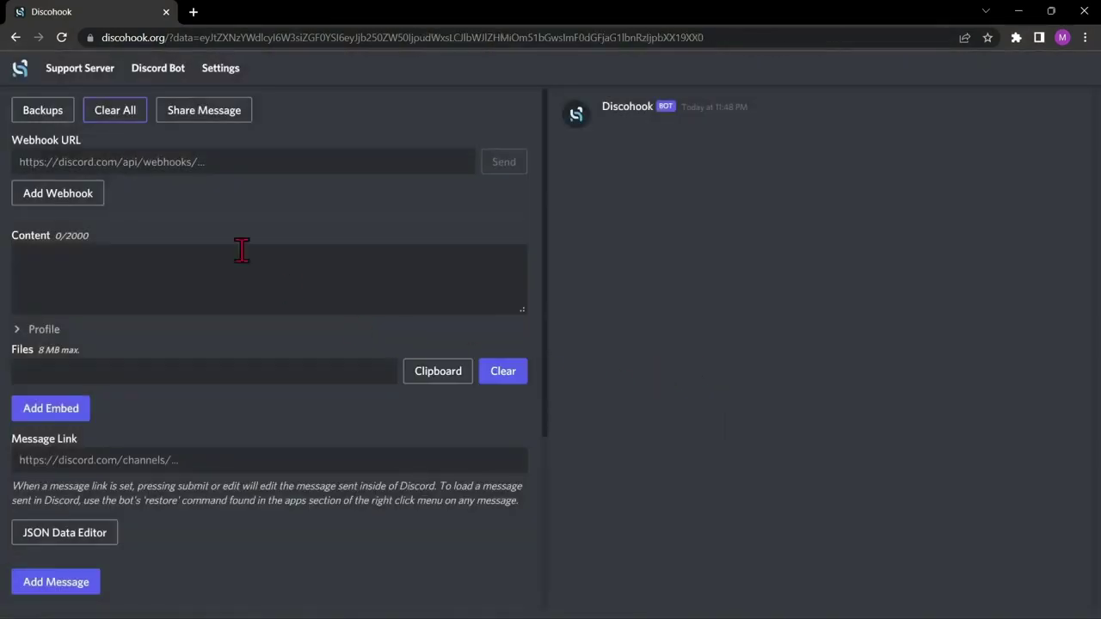
- Paste the copied webhook address into the Webhook URL field
left_click(173, 162)
right_click(174, 162)
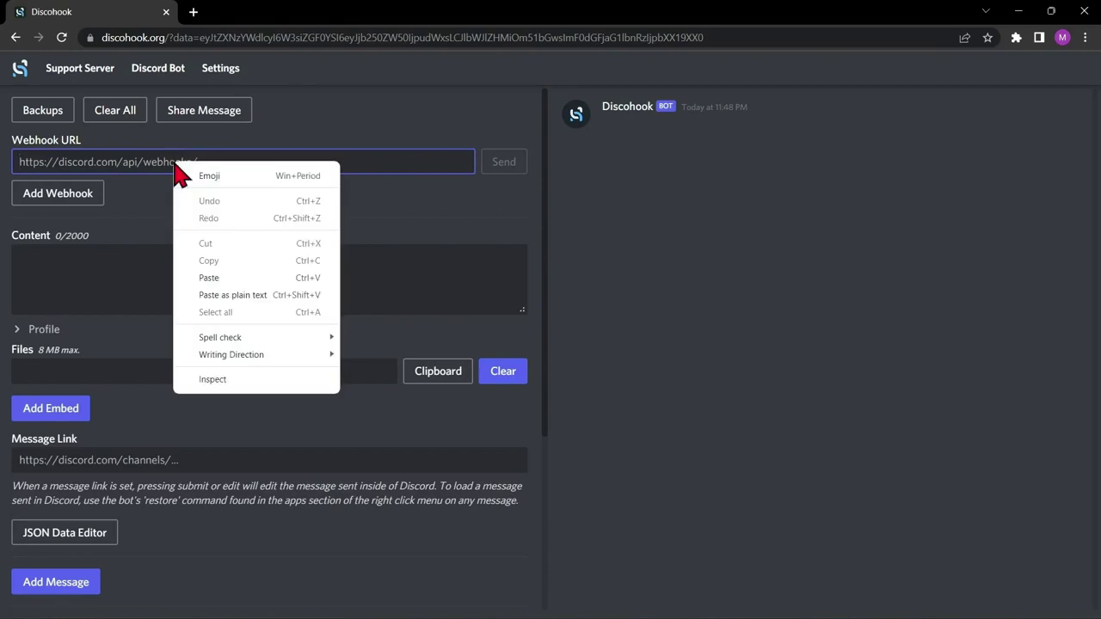
left_click(224, 274)
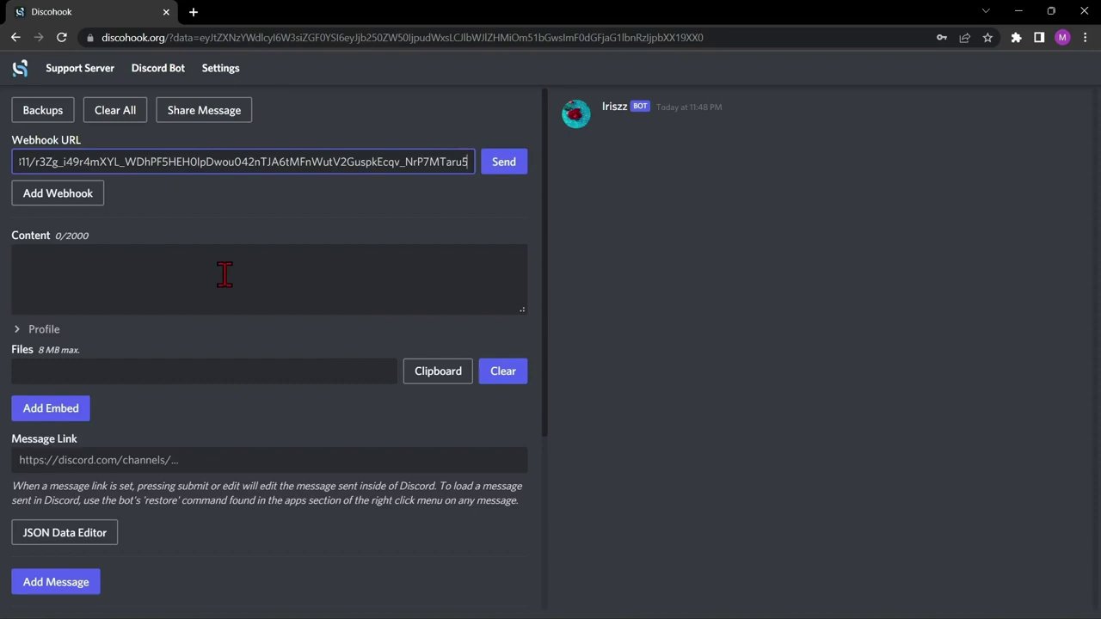
- Add an embed to the message and paste the "Respect each other" banner's link as its image URL
left_click(86, 416)
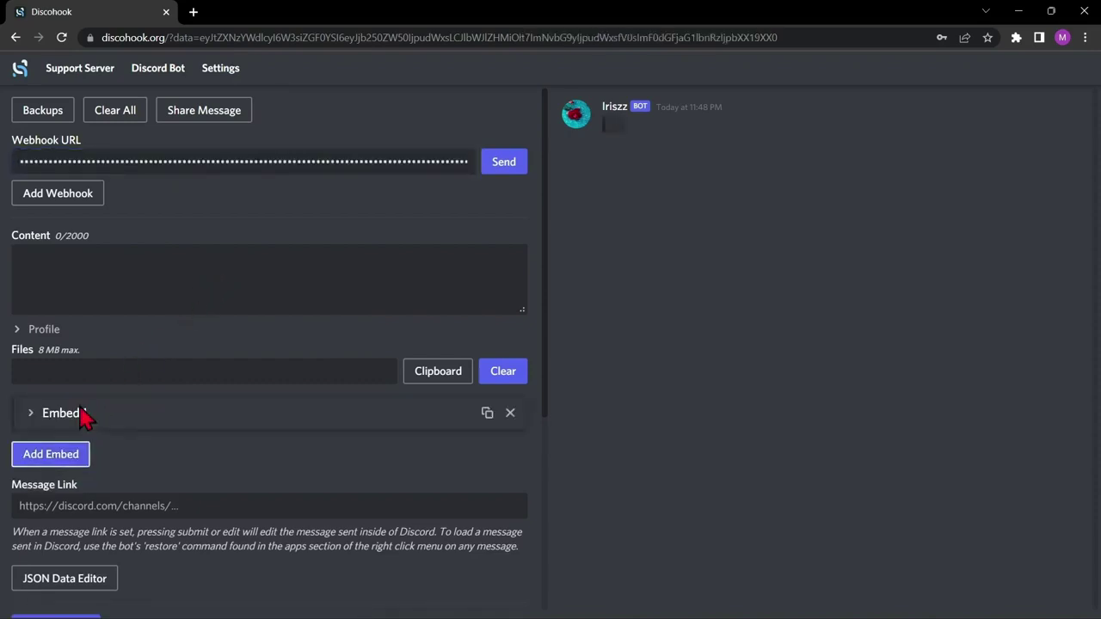
left_click(86, 416)
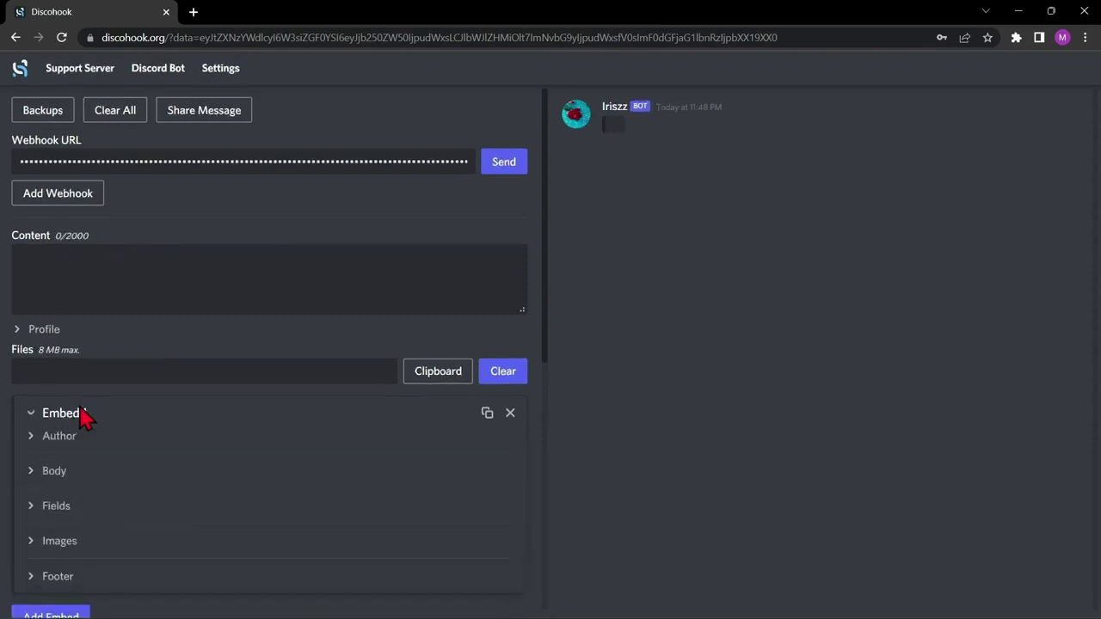
scroll(82, 413, "down", 2)
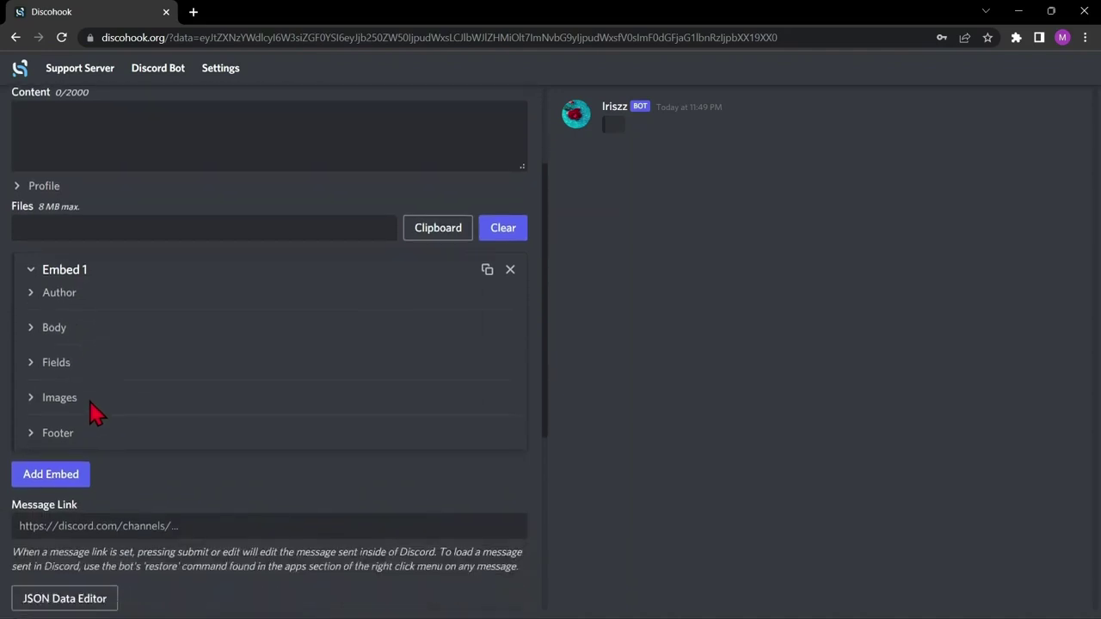
left_click(89, 401)
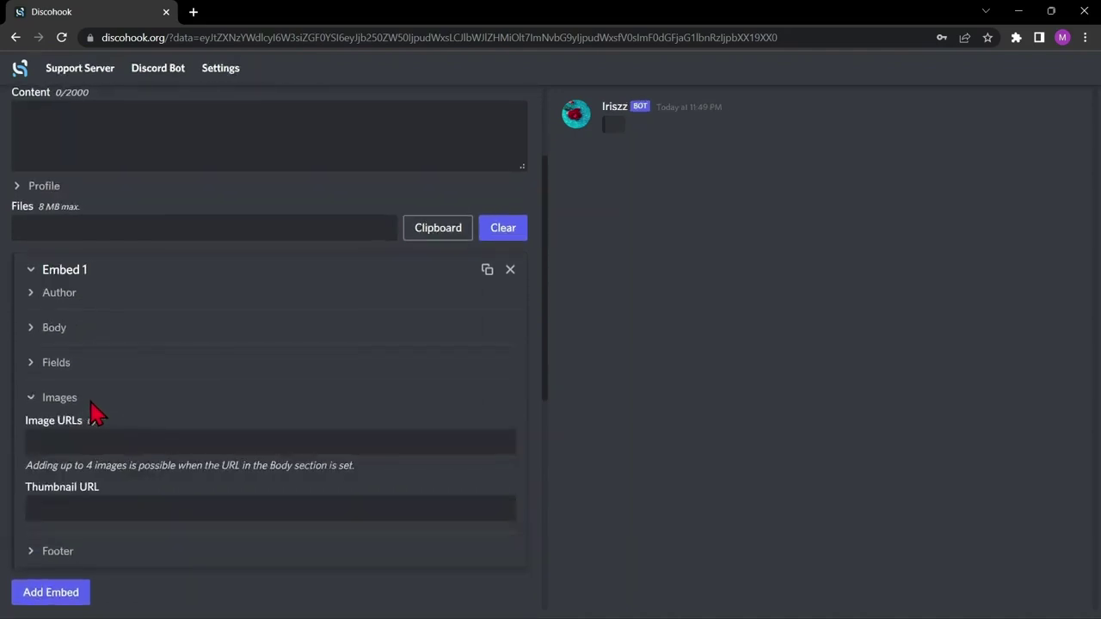
left_click(185, 447)
key("ctrl+v")
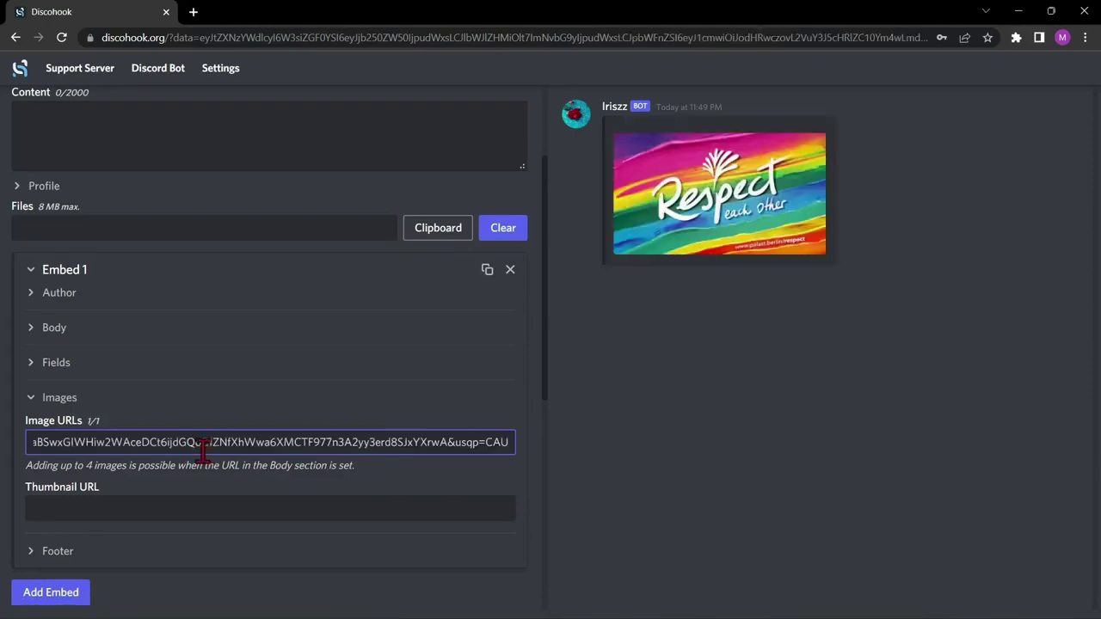
left_click(42, 272)
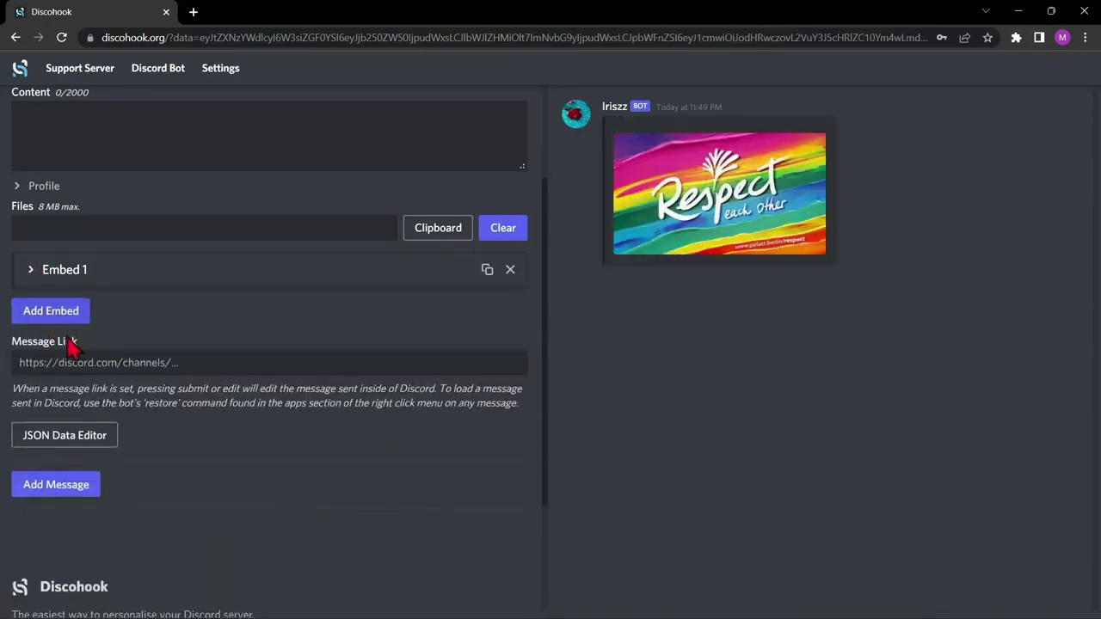
- Add a second embed and title it "Do not harass others or organize, promote, or participate in harassment."
left_click(63, 318)
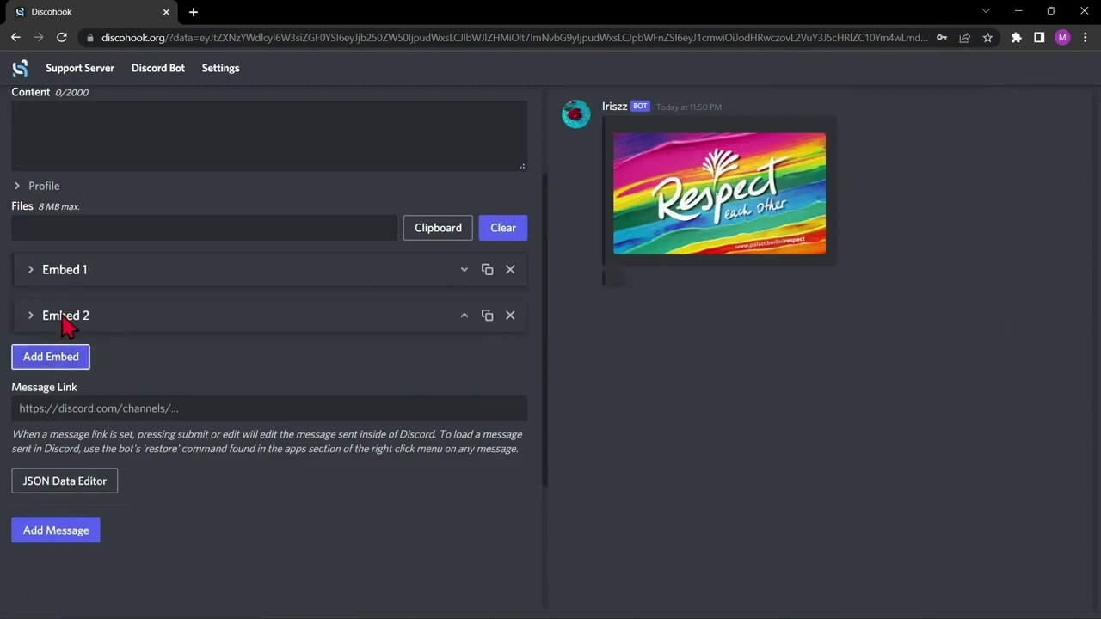
left_click(68, 320)
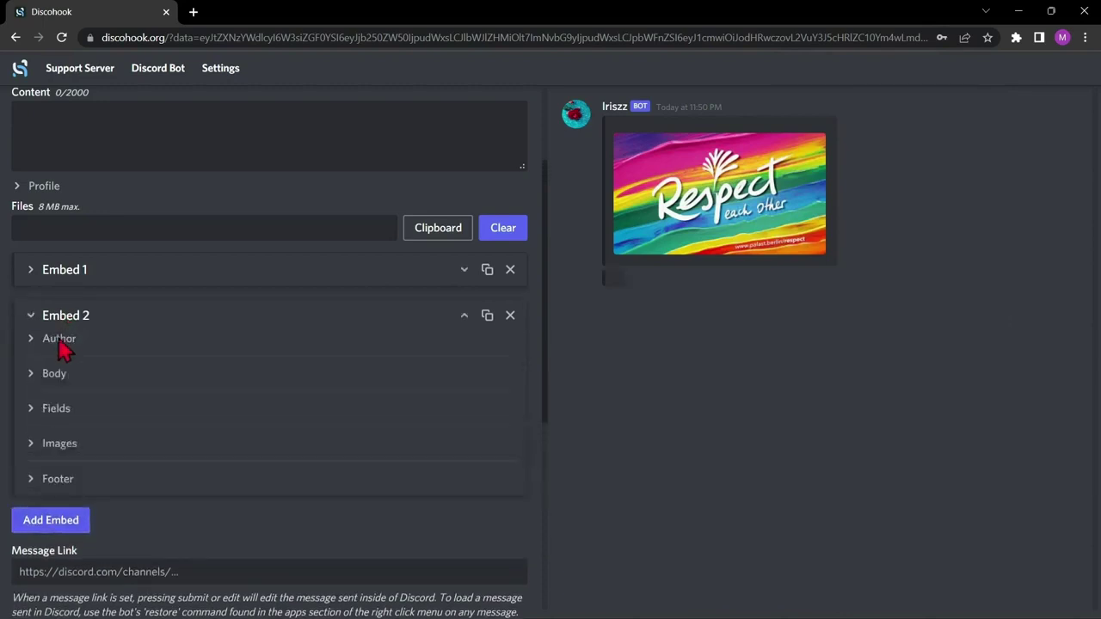
left_click(54, 384)
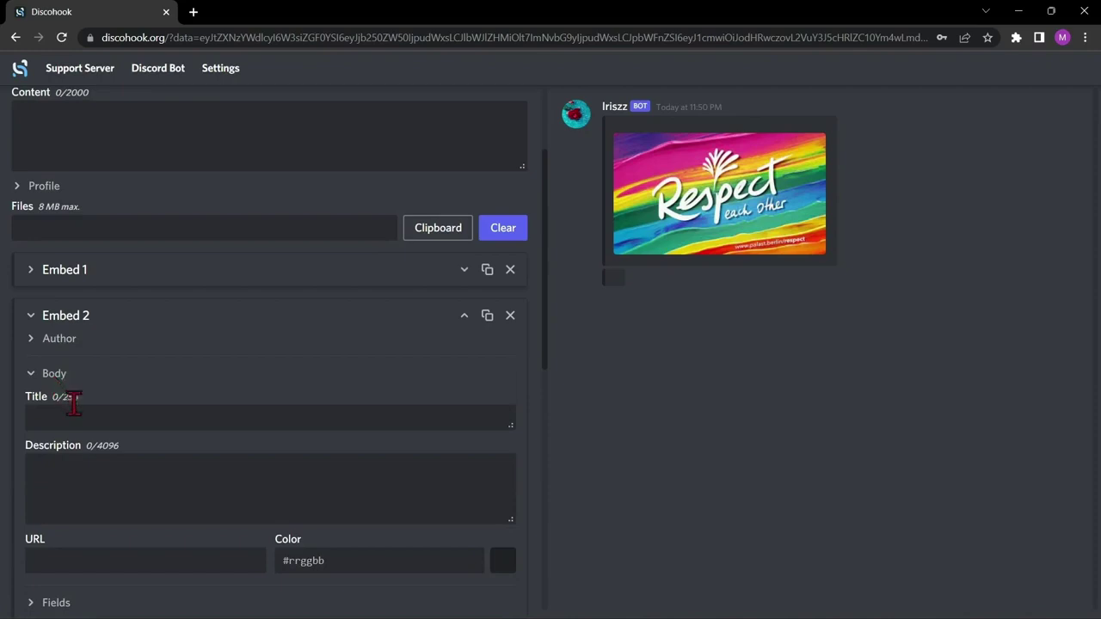
left_click(90, 416)
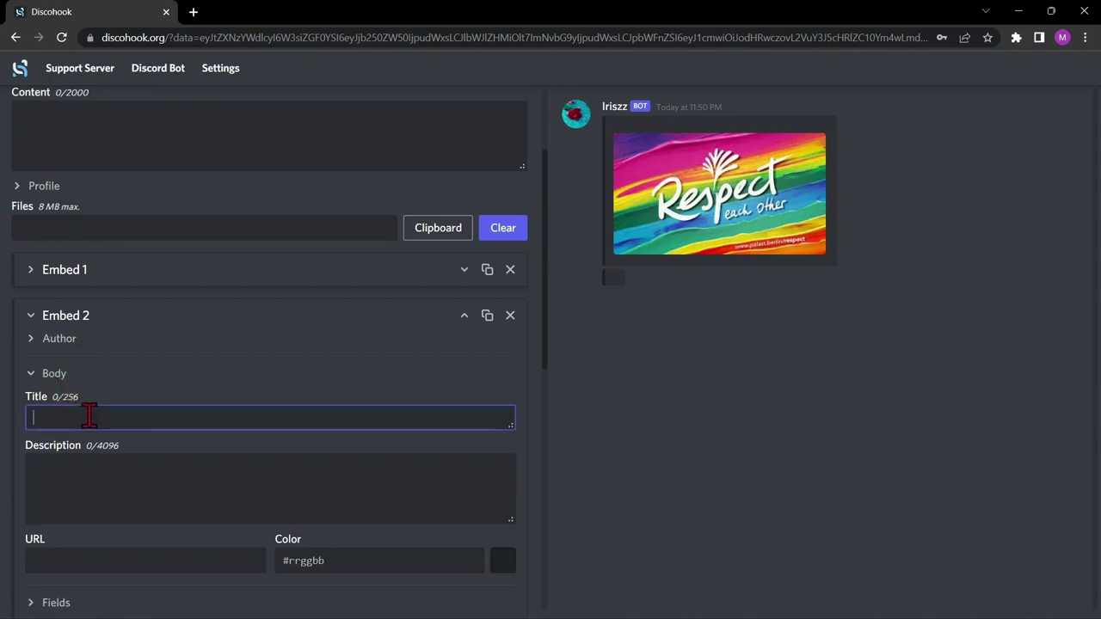
type("Do not harass others or organize, promote, or participate in harassment.")
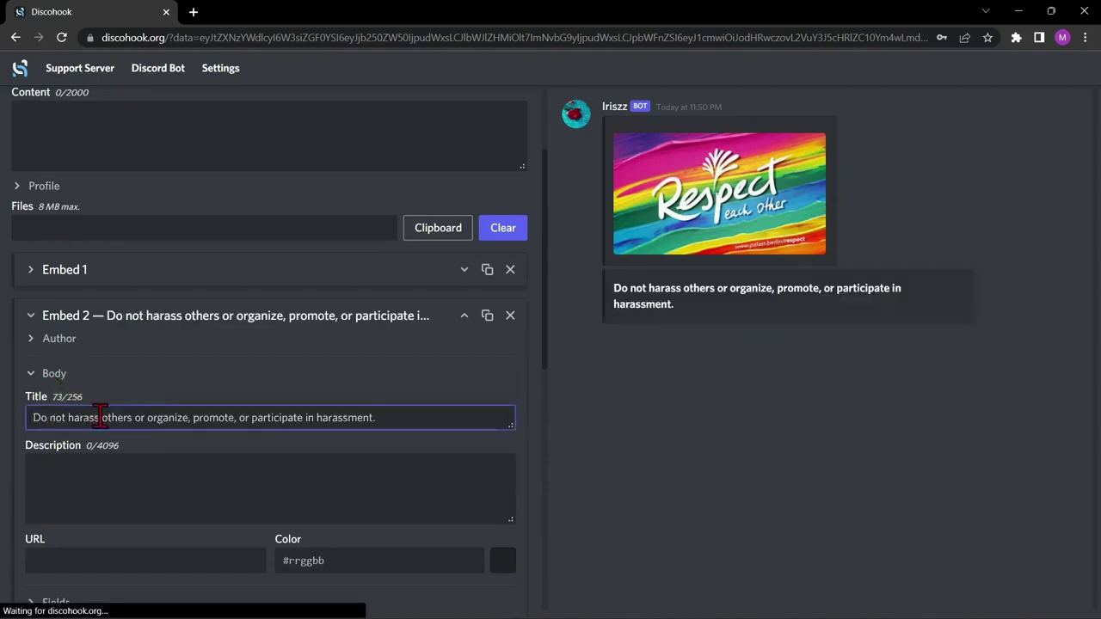
- Fill the second embed's description with the harassment rule text starting "Disagreements happen and are normal", and number its title "1."
left_click(186, 480)
type("Disagreements happen and are normal, but making continuous, repetitive, or severe negative comments or circumventing a block or ban can cross the line into harassment and is not okay.")
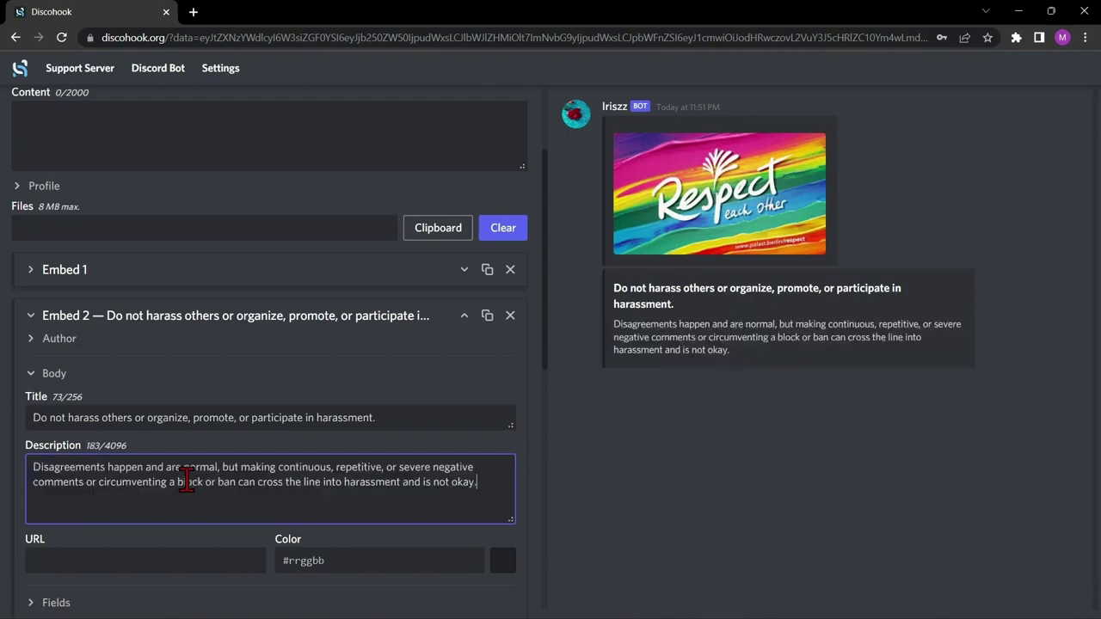
key("shift+Tab")
type("1.")
- Set the second embed's color to red, #ce2828
left_click(506, 571)
scroll(398, 536, "down", 3)
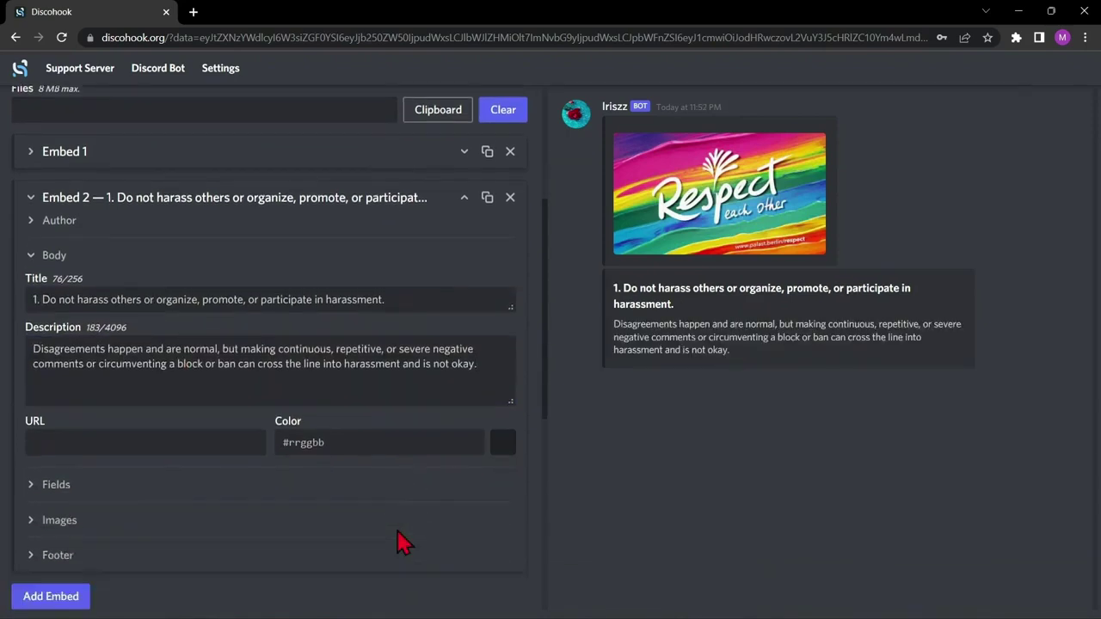
left_click(503, 345)
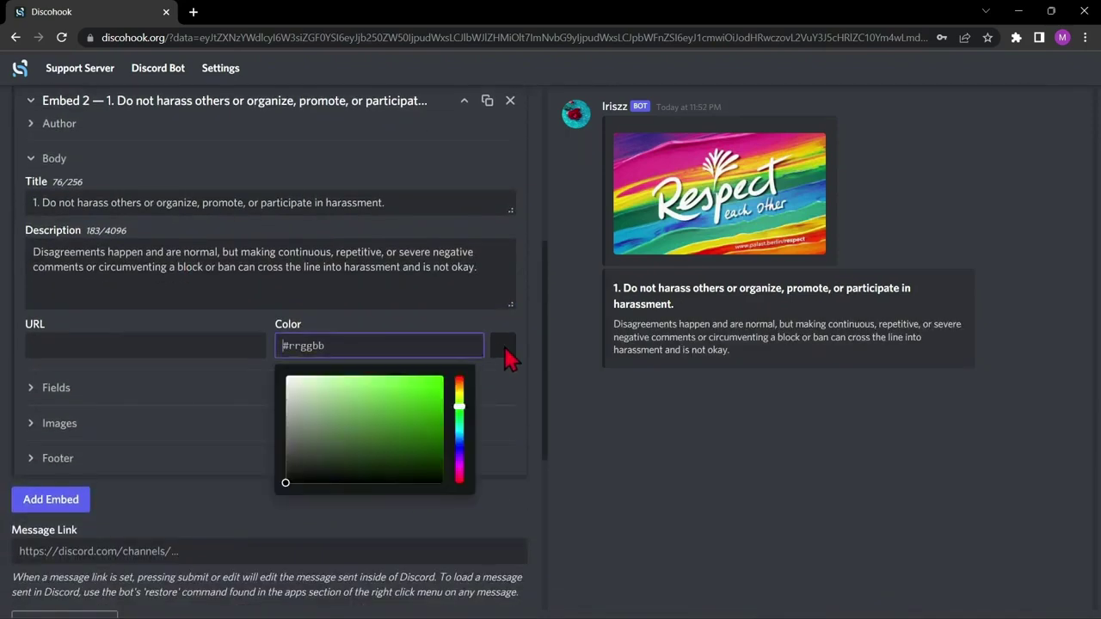
left_click_drag(457, 433, 459, 375)
left_click(412, 396)
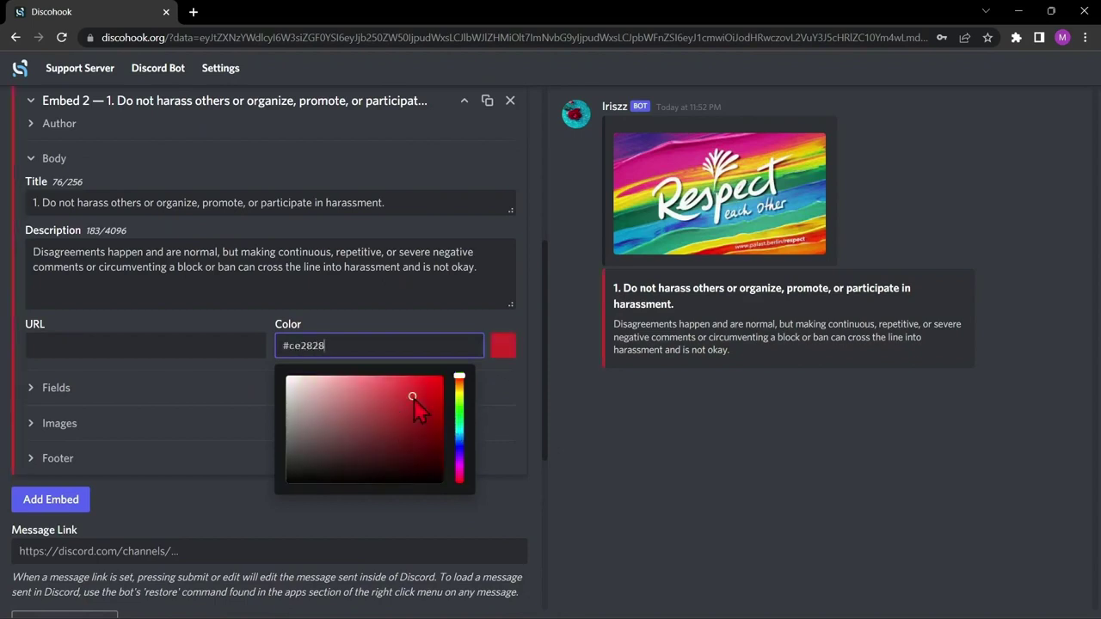
left_click(512, 365)
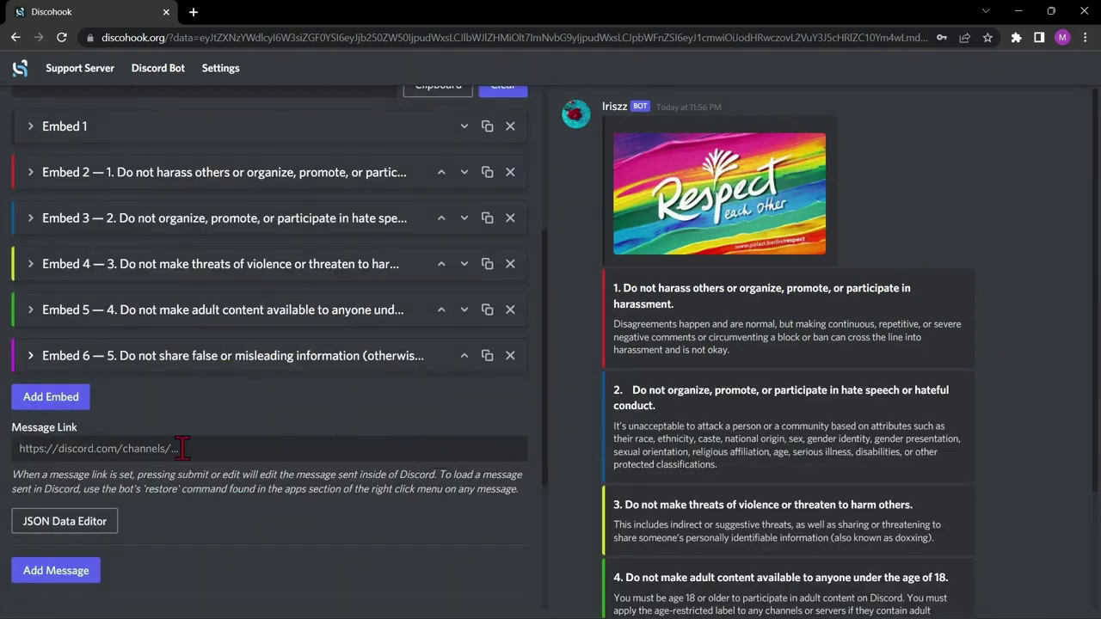
- Add another blank message below the message containing the six embeds
scroll(88, 582, "down", 1)
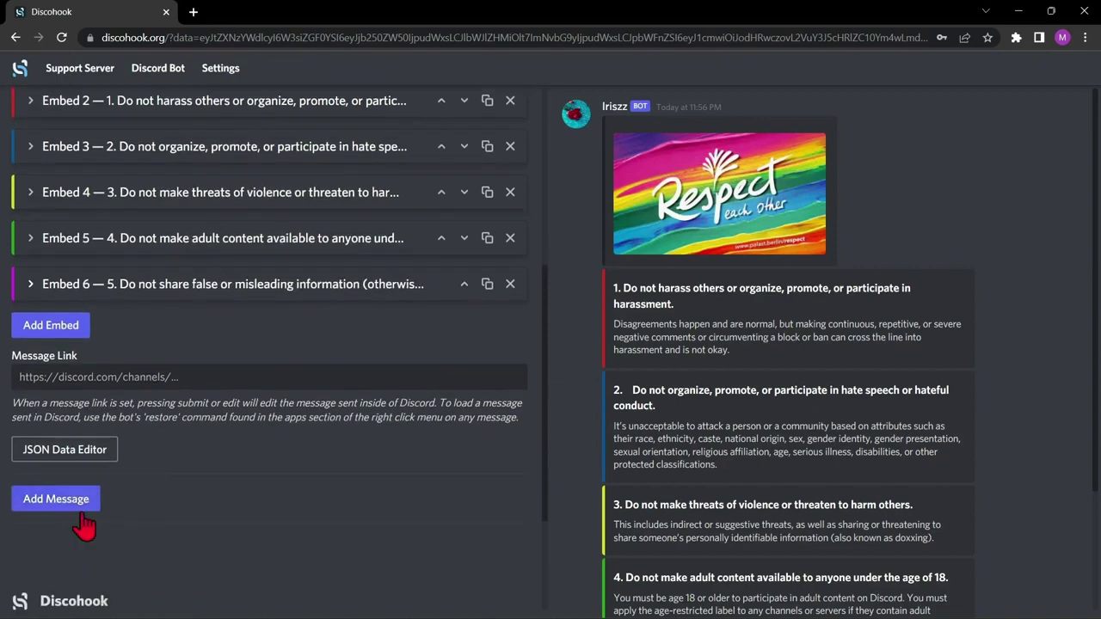
left_click(86, 501)
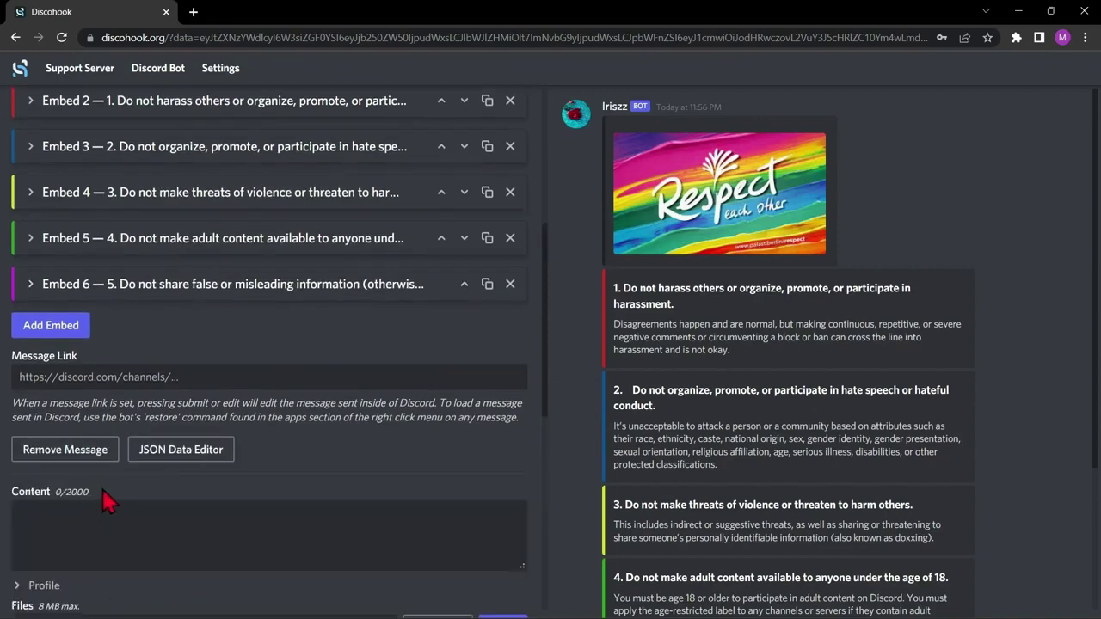
scroll(115, 494, "down", 3)
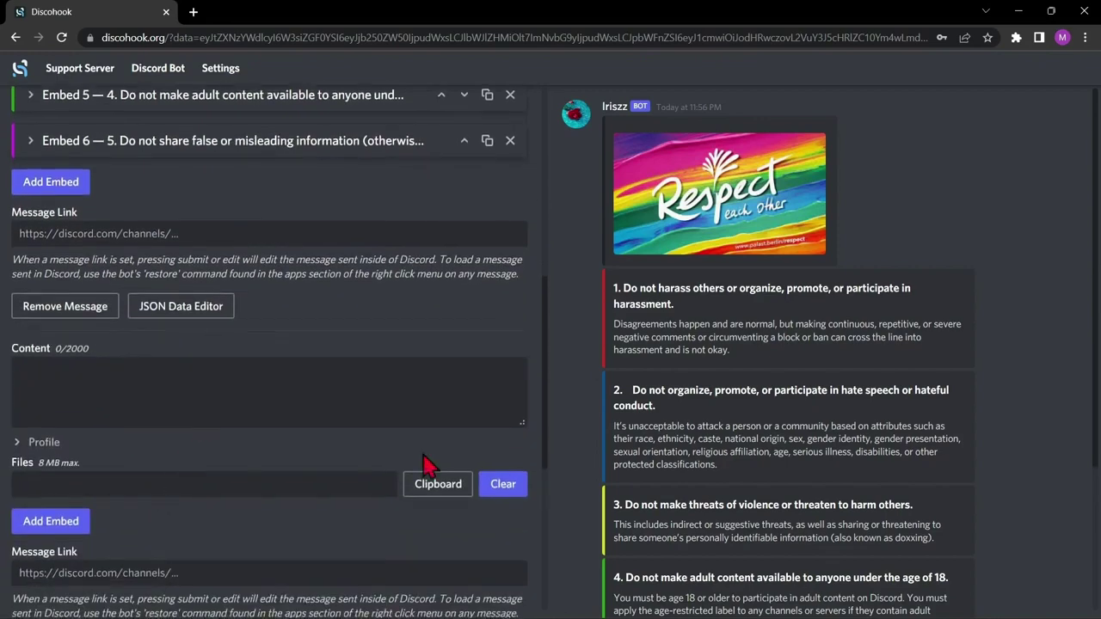
- Send the embedded rules through the webhook, and switch to Discord to check the post in the #rules channel
scroll(428, 464, "up", 5)
scroll(427, 464, "up", 2)
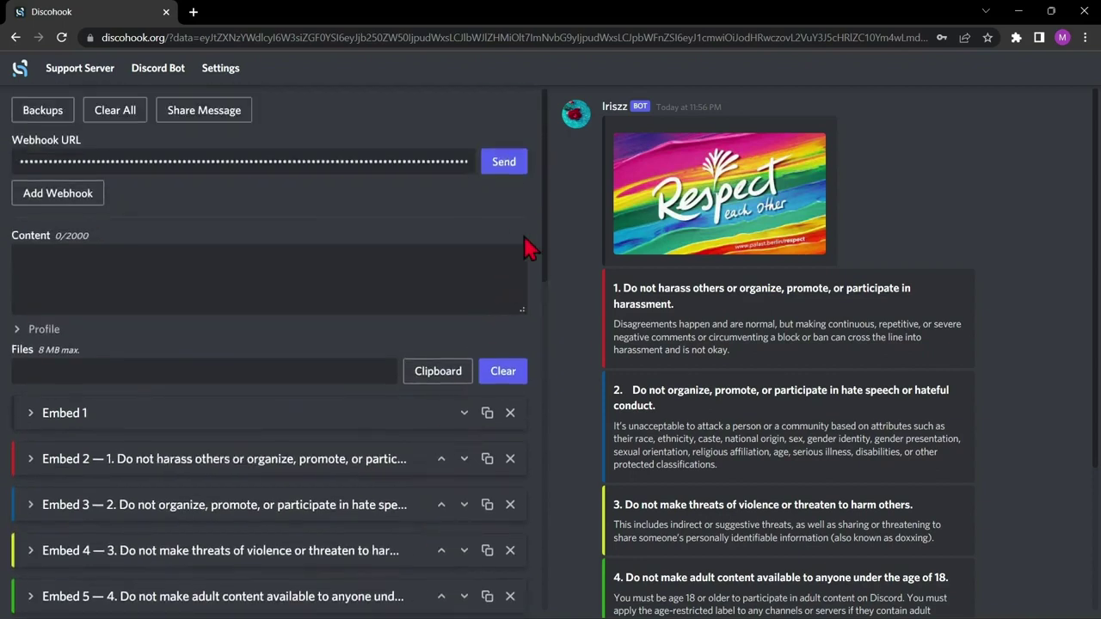
left_click(520, 174)
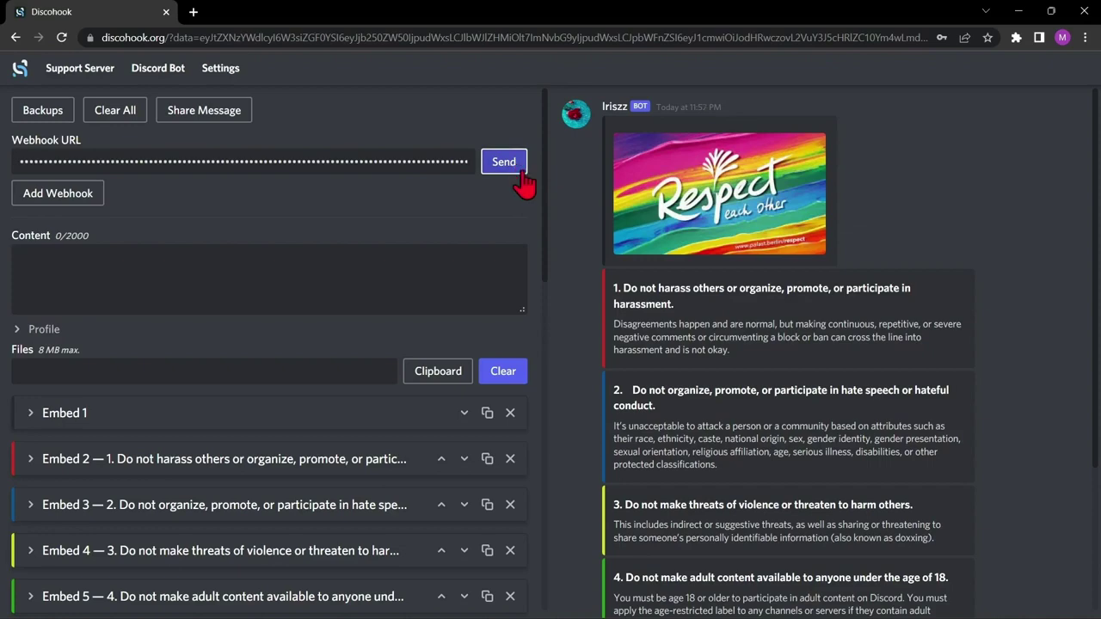
left_click(731, 604)
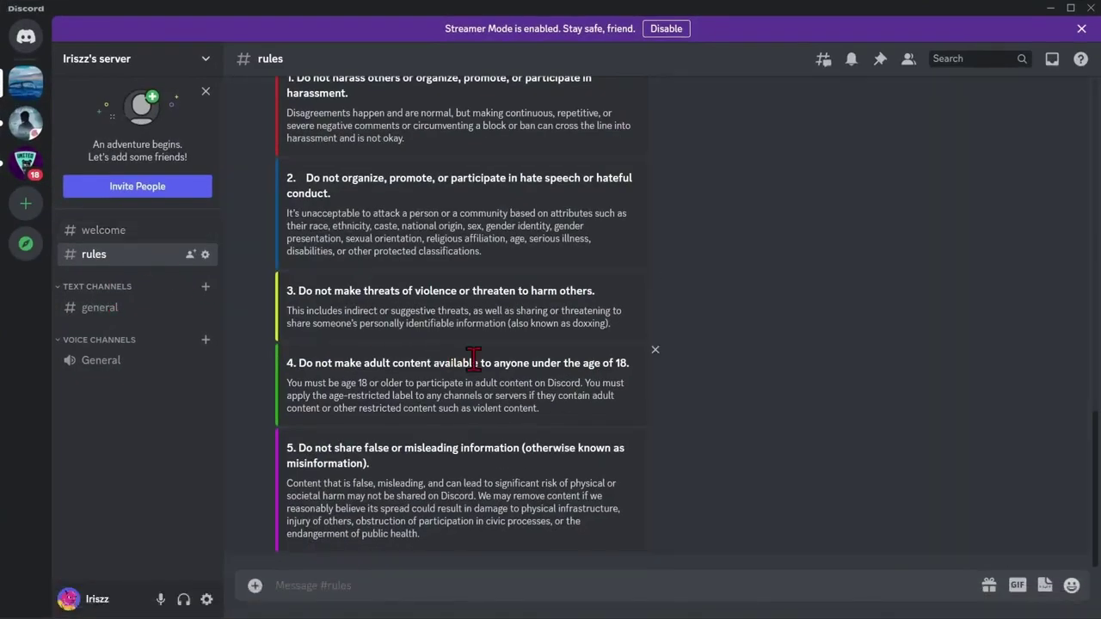
scroll(473, 365, "up", 3)
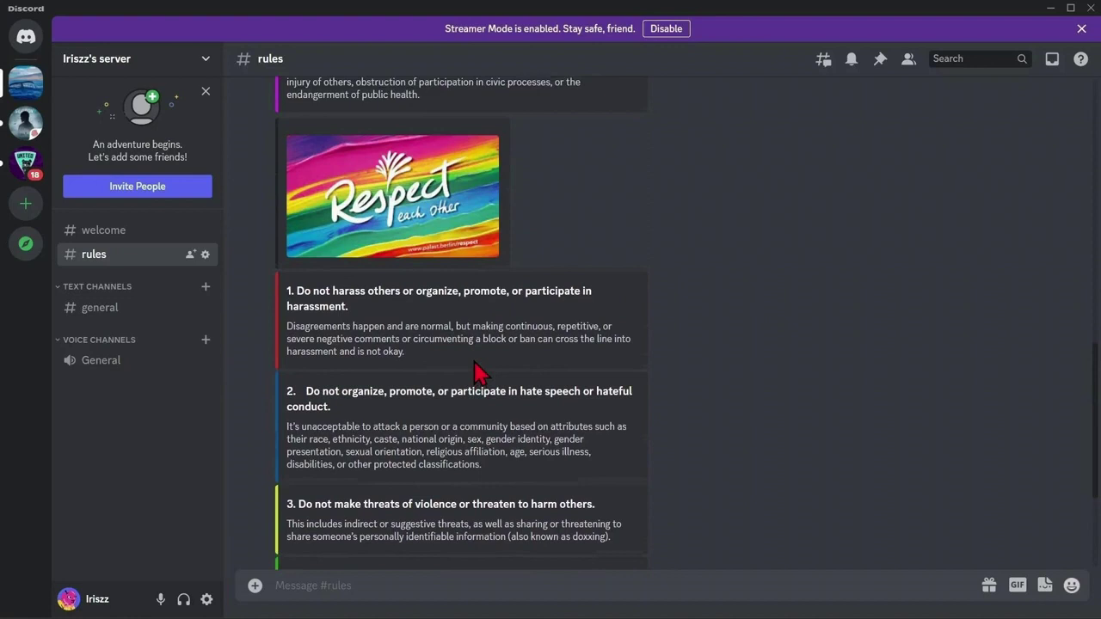